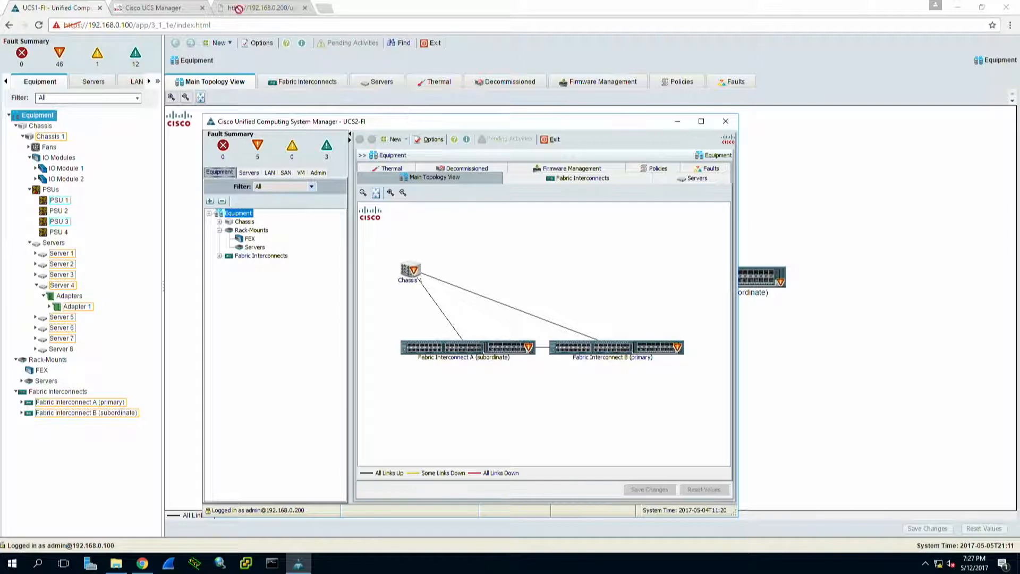
# Step: Show the installed firmware list in the UCS1-FI session and expand all components under UCS Manager
pyautogui.click(68, 10)
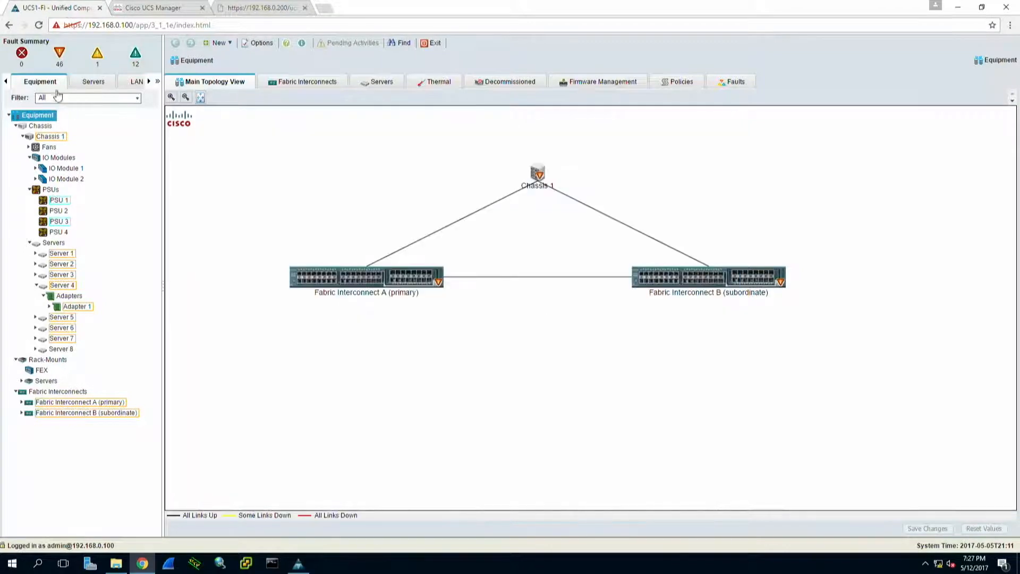
pyautogui.click(590, 82)
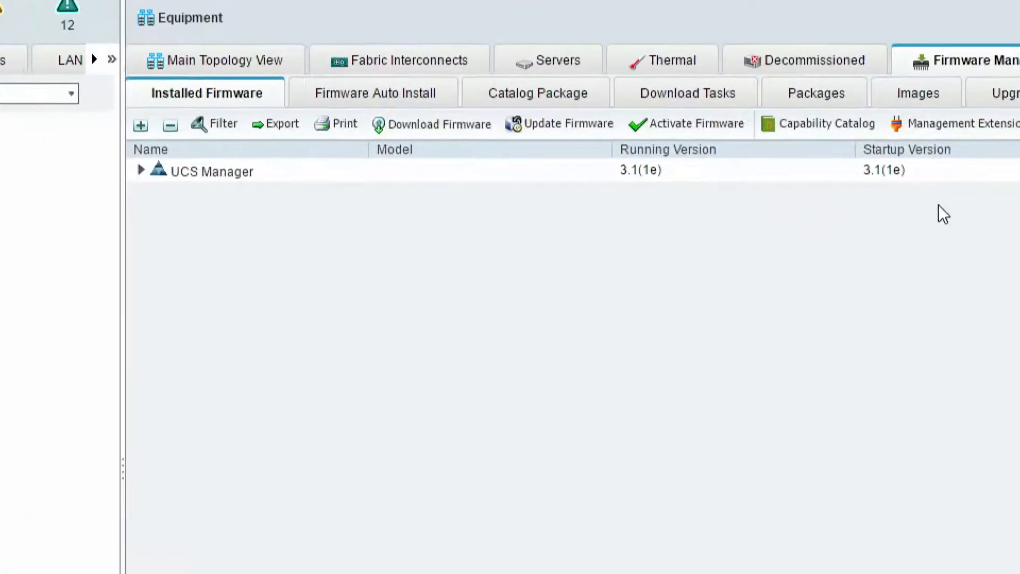
pyautogui.click(653, 176)
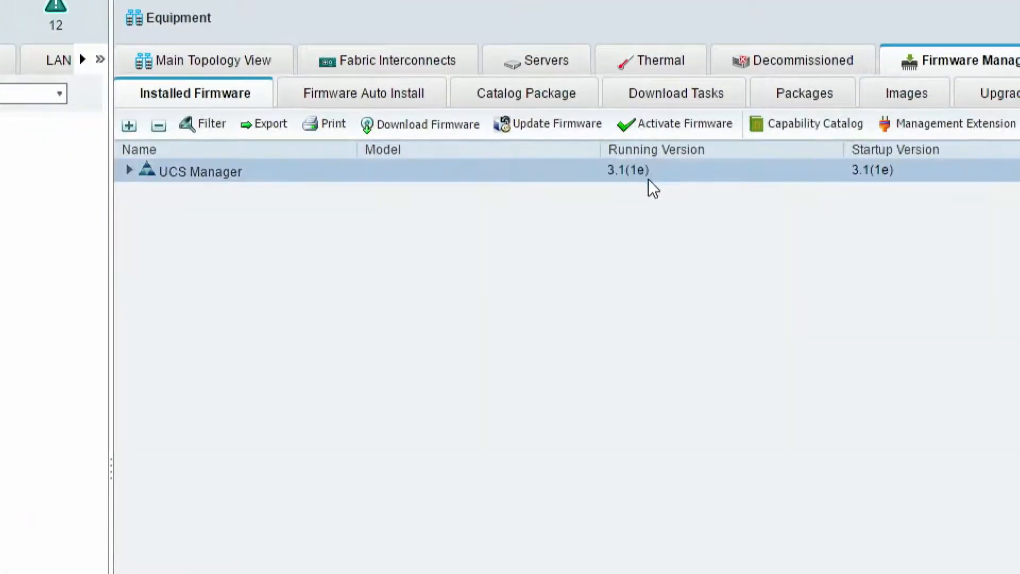
pyautogui.click(127, 170)
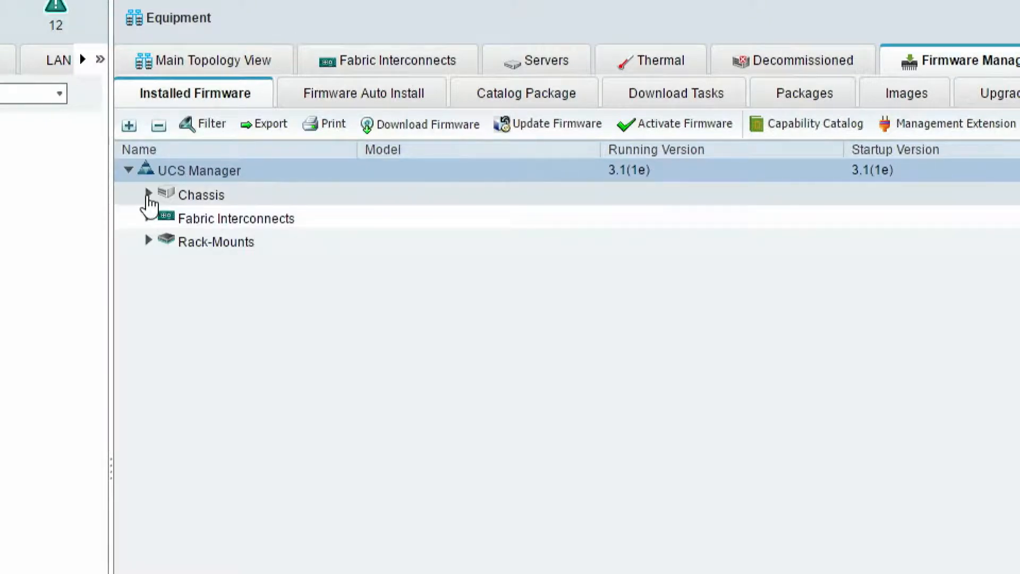
pyautogui.click(149, 194)
pyautogui.click(166, 216)
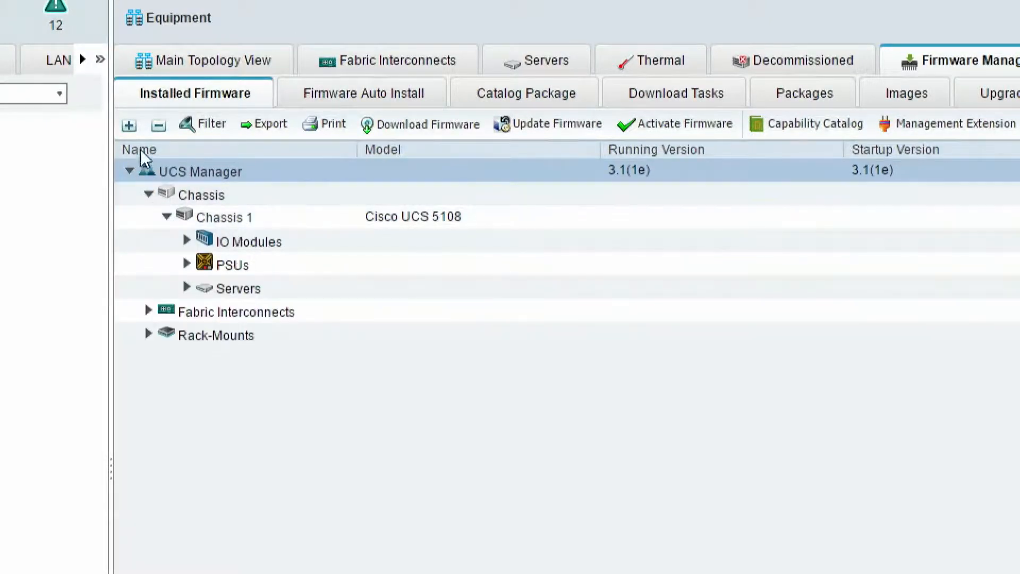
pyautogui.click(129, 126)
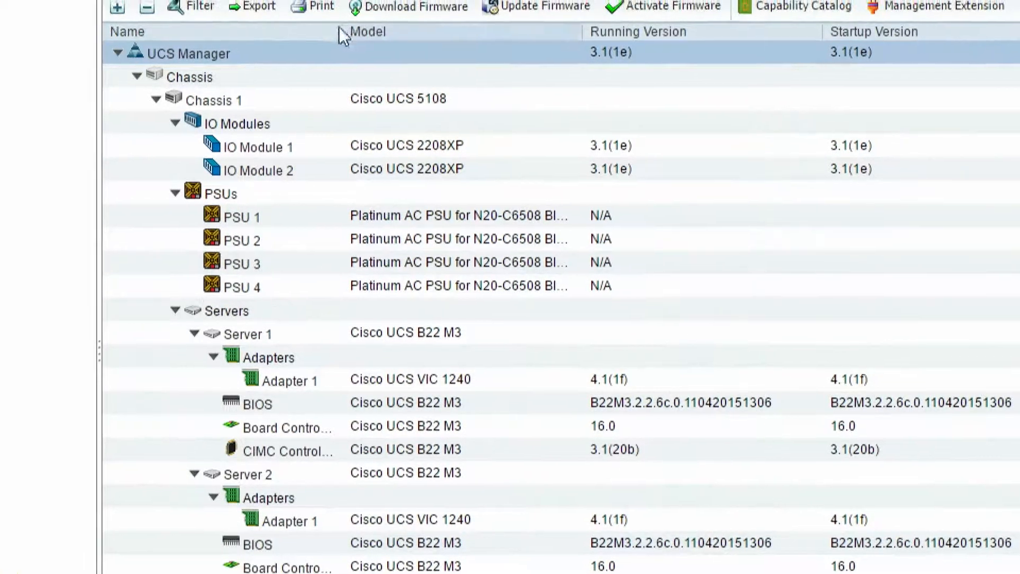
# Step: Widen the component name column and compare running, startup and backup firmware versions for the IO modules, adapters and BIOS
pyautogui.moveTo(326, 28); pyautogui.dragTo(429, 36)
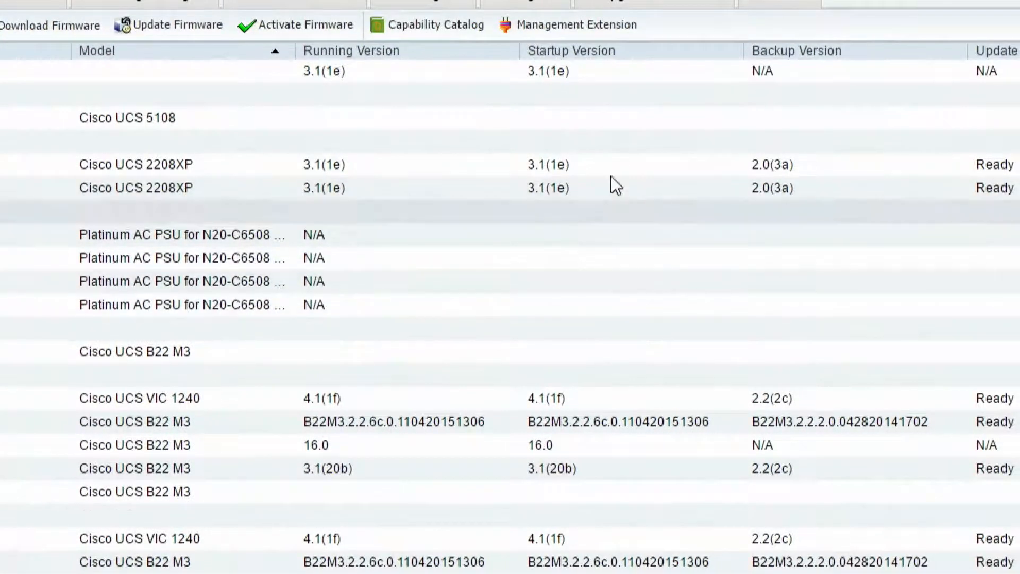
pyautogui.click(596, 164)
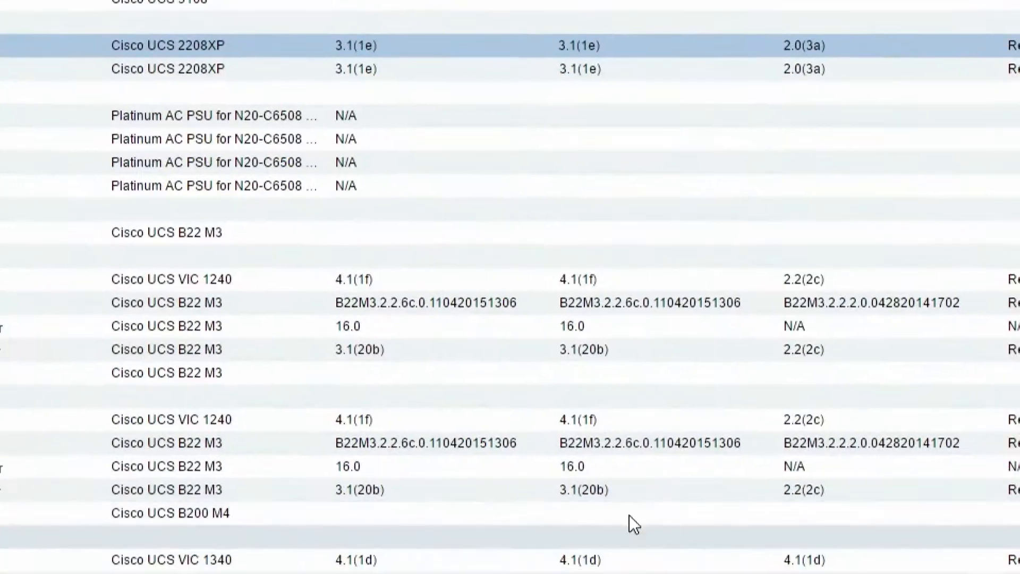
pyautogui.click(265, 282)
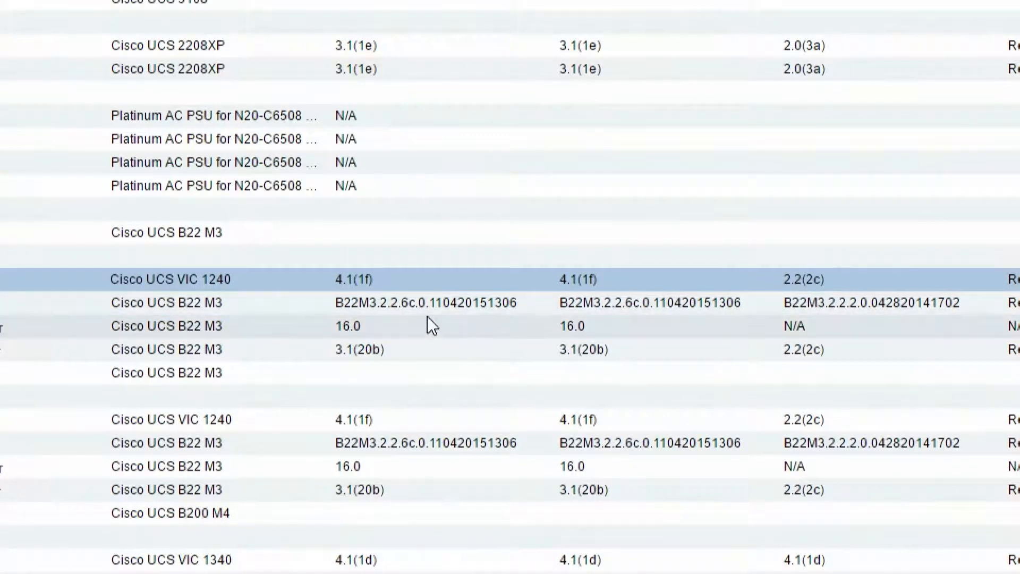
pyautogui.click(474, 303)
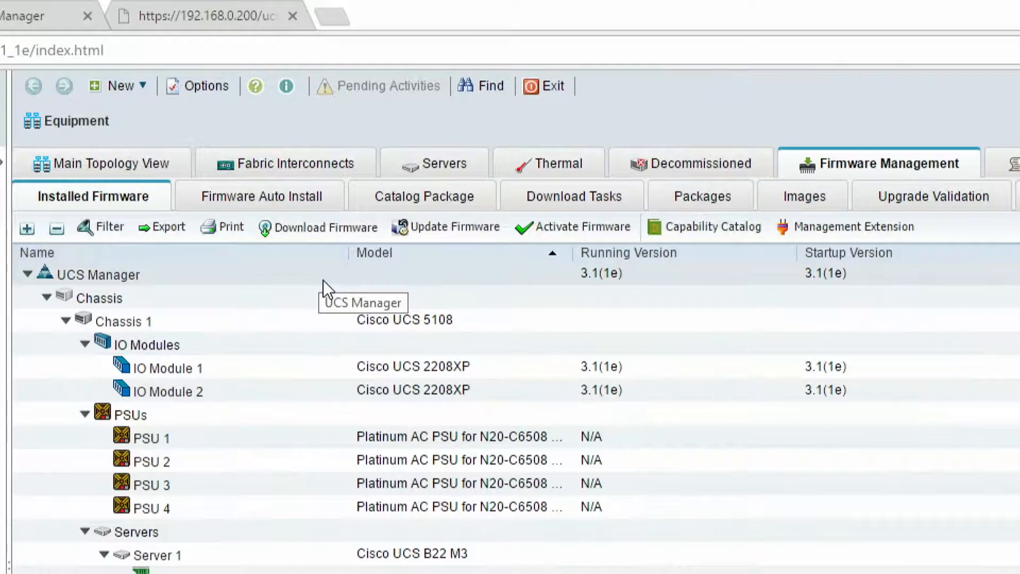
# Step: Start a firmware download with the local file system as image location and open the file chooser
pyautogui.click(297, 230)
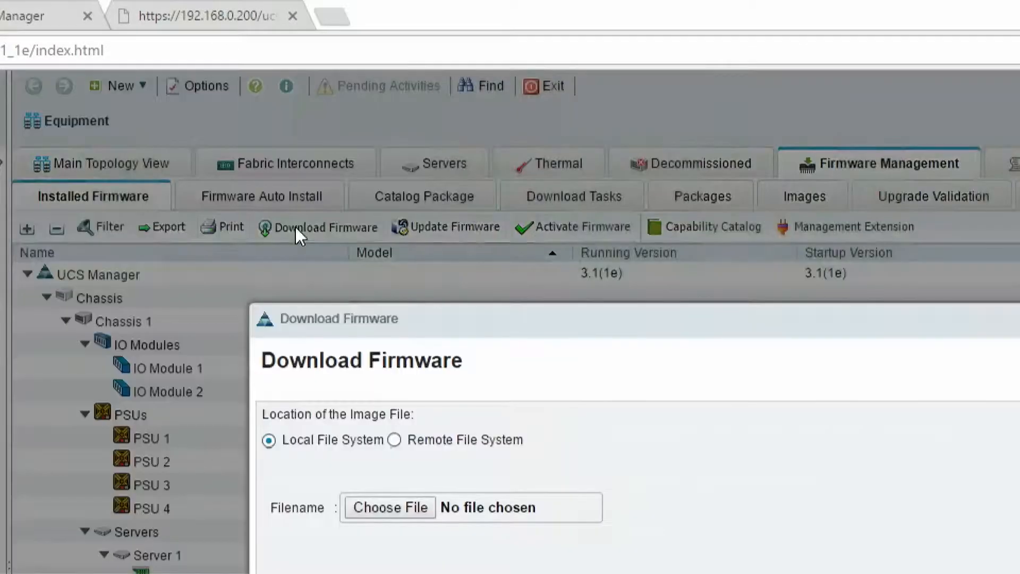
pyautogui.moveTo(367, 328); pyautogui.dragTo(175, 133)
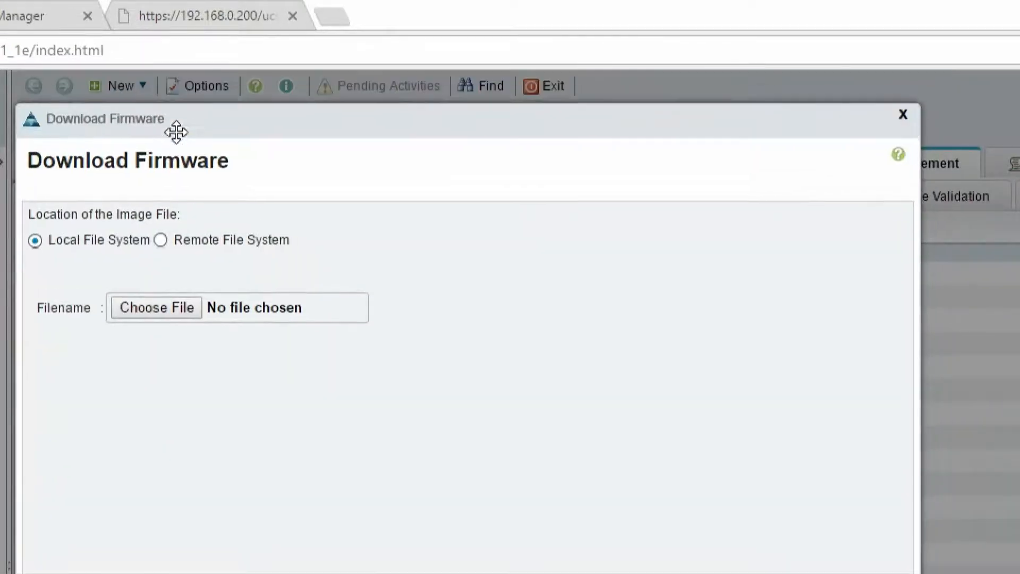
pyautogui.click(162, 314)
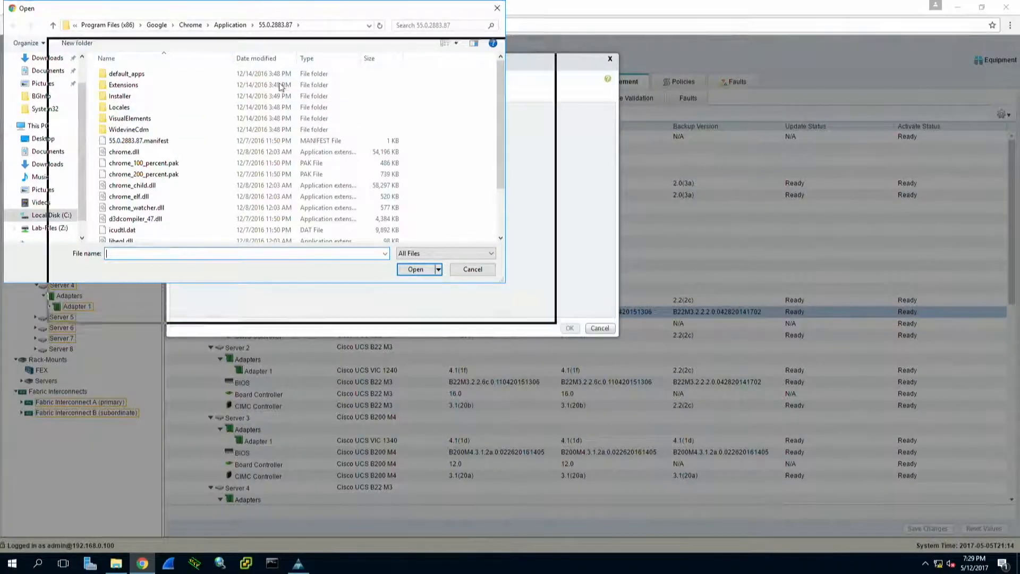
pyautogui.moveTo(176, 6); pyautogui.dragTo(287, 96)
pyautogui.moveTo(193, 205); pyautogui.dragTo(190, 171)
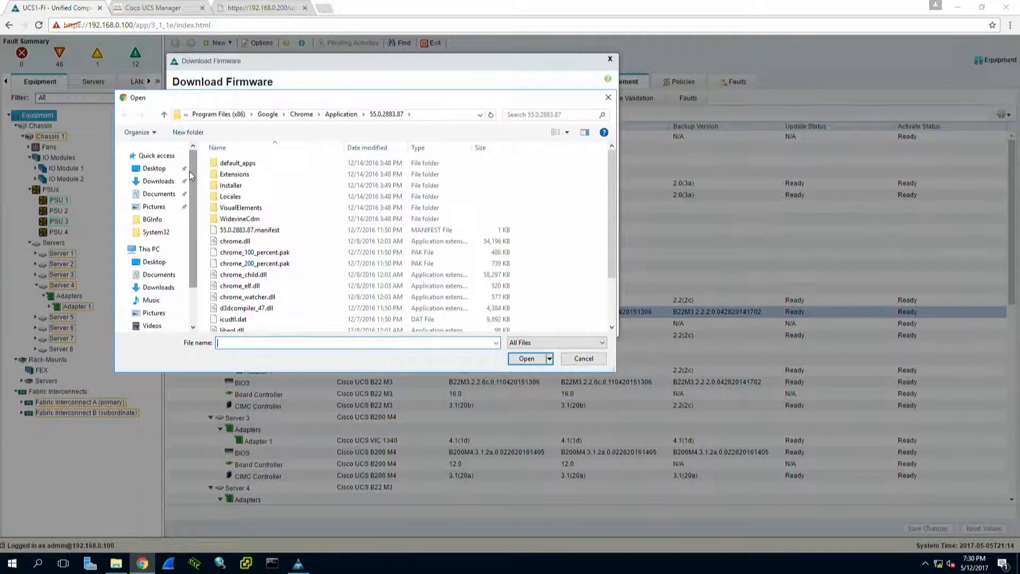
# Step: Choose ucs-k9-bundle-infra.3.1.3a.A.bin from UCS Drivers > UCS Firmware on Lab-Files (Z:) and start the transfer
pyautogui.click(170, 169)
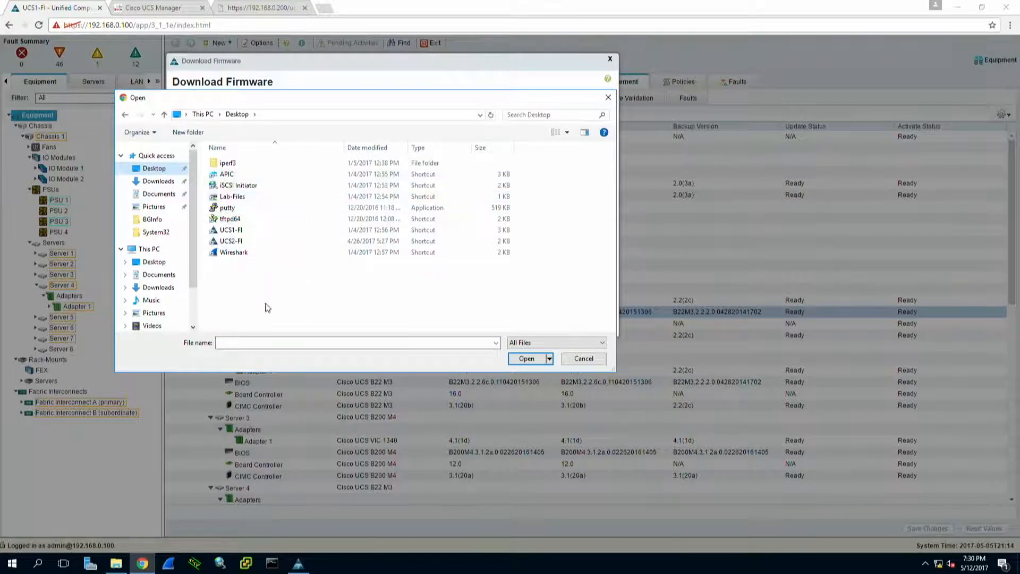
pyautogui.moveTo(196, 181); pyautogui.dragTo(191, 234)
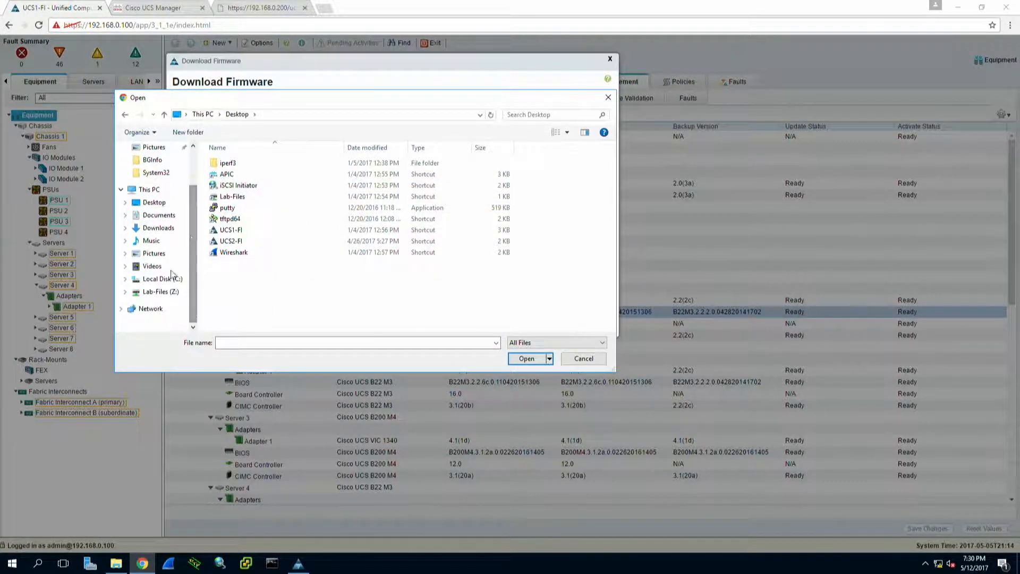
pyautogui.click(157, 293)
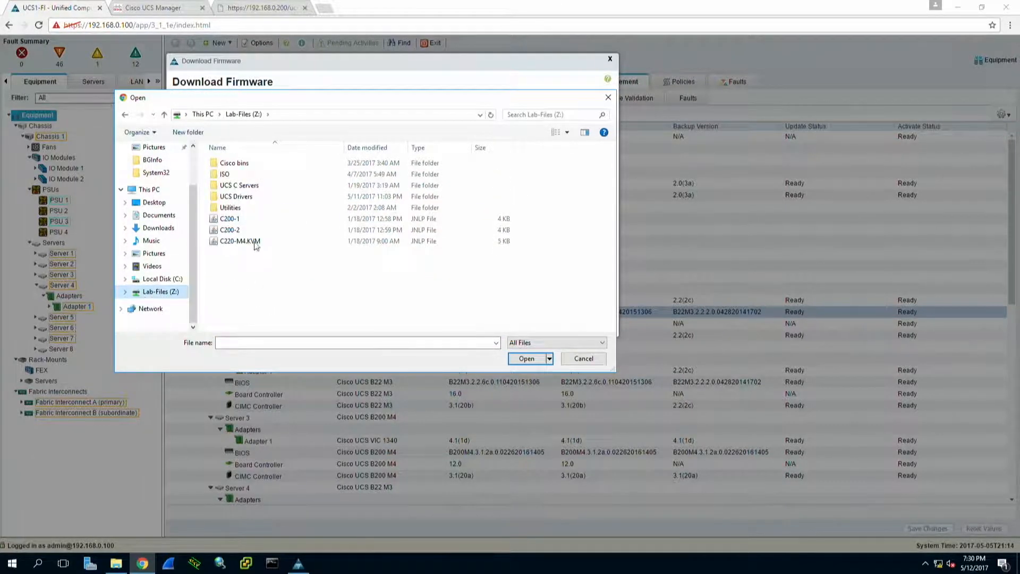
pyautogui.doubleClick(238, 196)
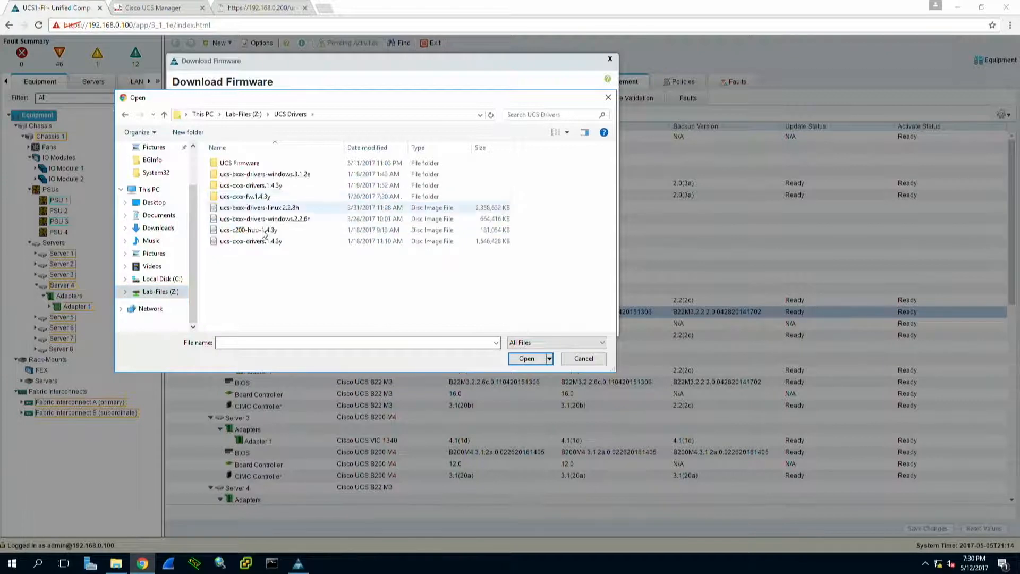
pyautogui.doubleClick(249, 163)
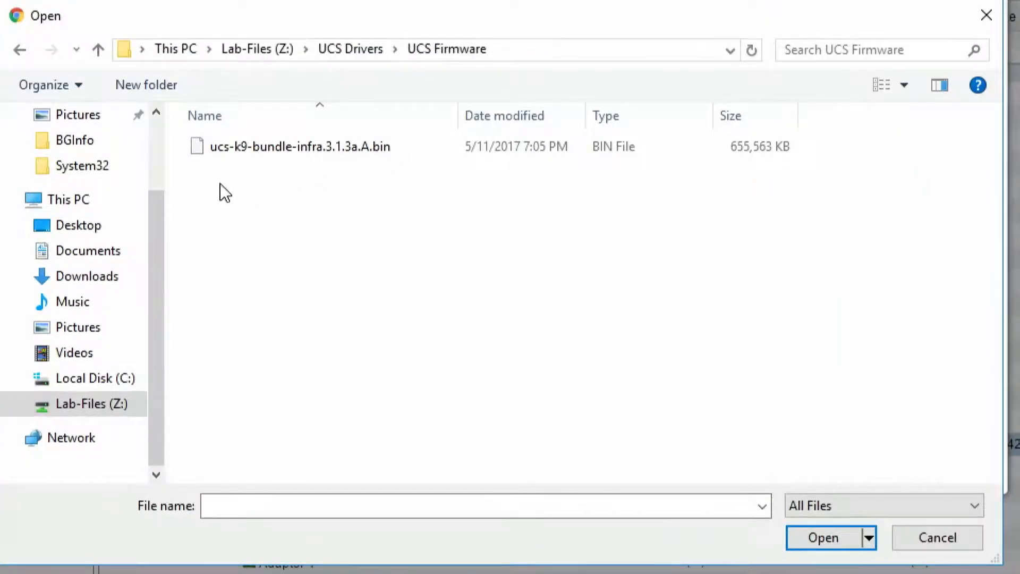
pyautogui.click(303, 151)
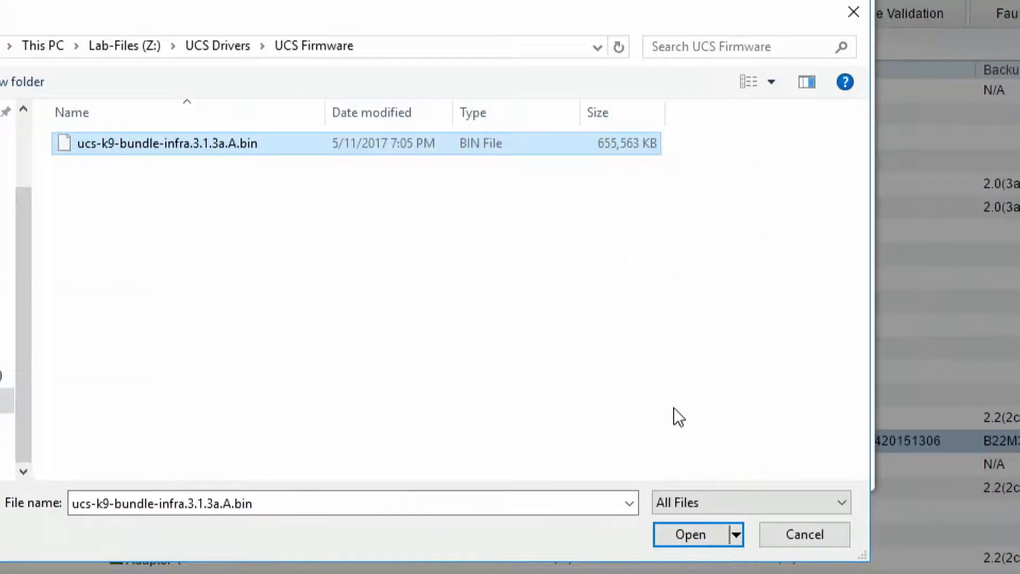
pyautogui.click(681, 534)
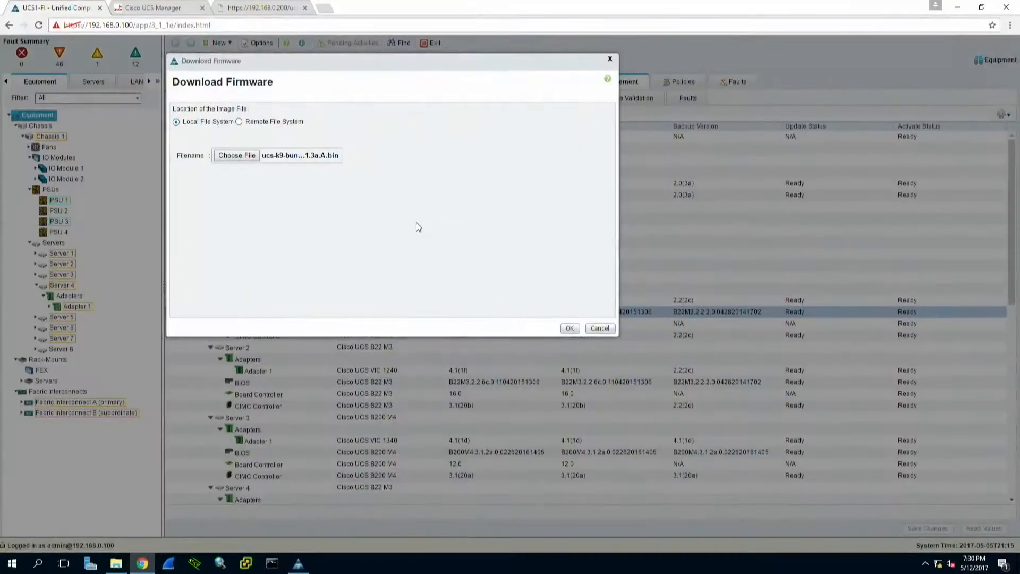
pyautogui.click(569, 328)
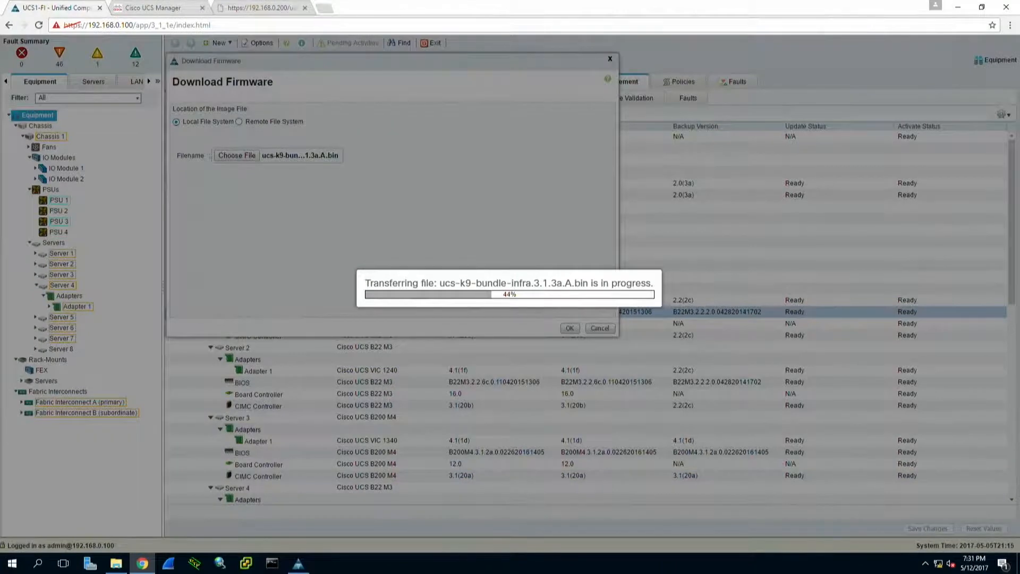
# Step: Switch to the other browser window, open the Cisco Docs bookmark and list the Servers - Unified Computing products
pyautogui.moveTo(0, 213); pyautogui.dragTo(451, 2)
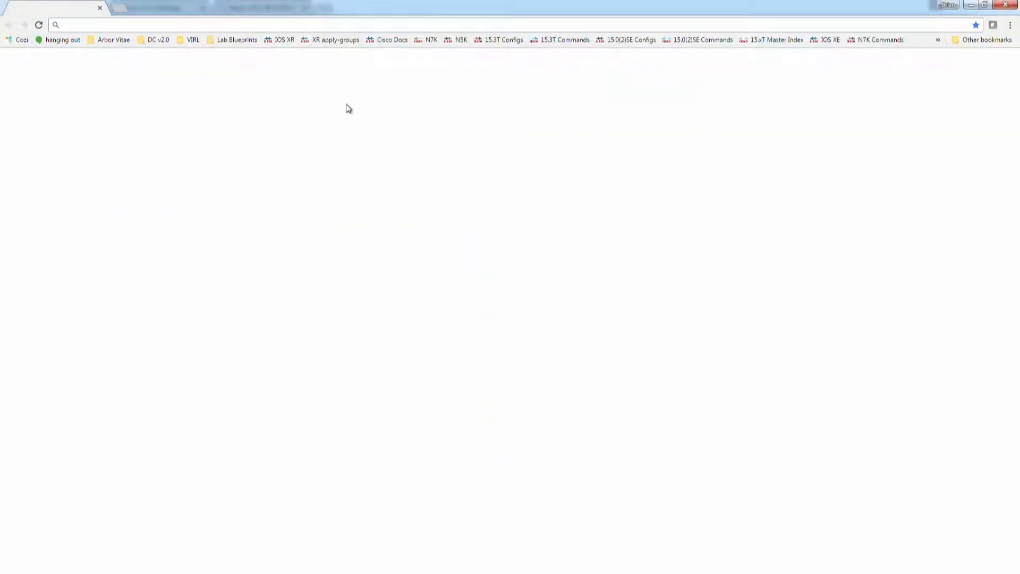
pyautogui.click(384, 42)
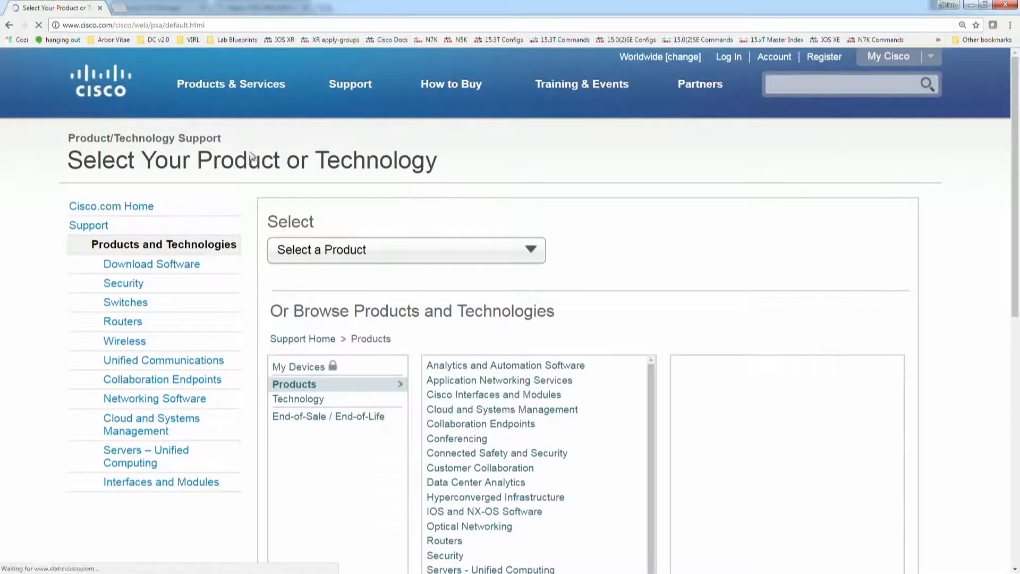
pyautogui.click(312, 391)
pyautogui.scroll(-2, 496, 456)
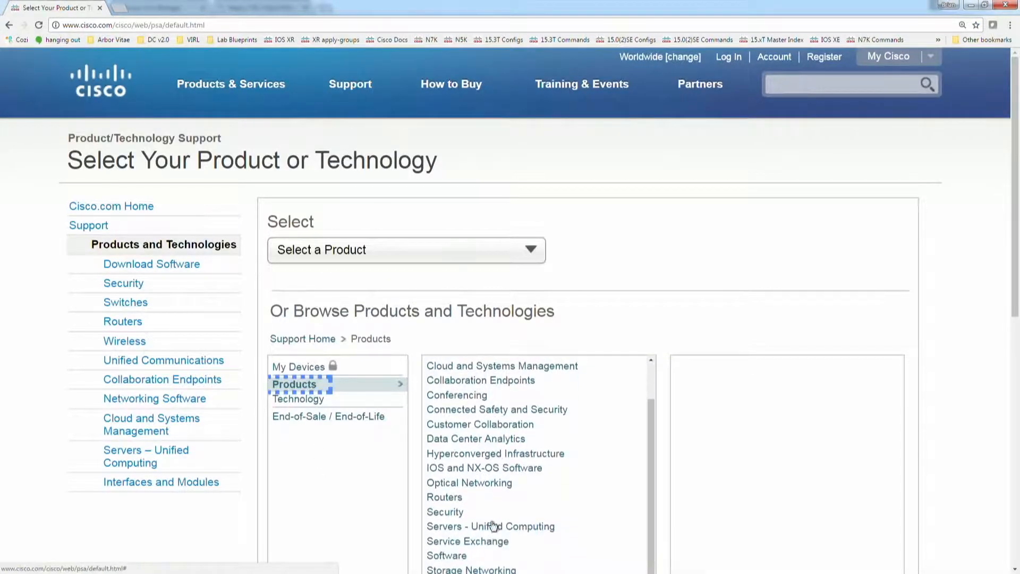
pyautogui.click(451, 527)
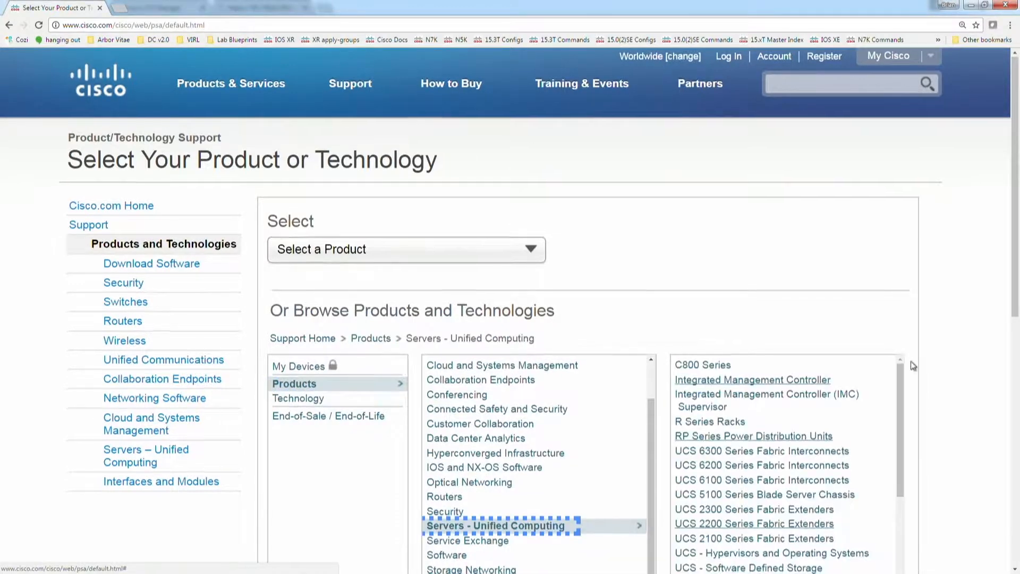
# Step: Open the Cisco UCS Manager support page from the Unified Computing product list
pyautogui.scroll(-4, 912, 359)
pyautogui.moveTo(898, 202); pyautogui.dragTo(833, 222)
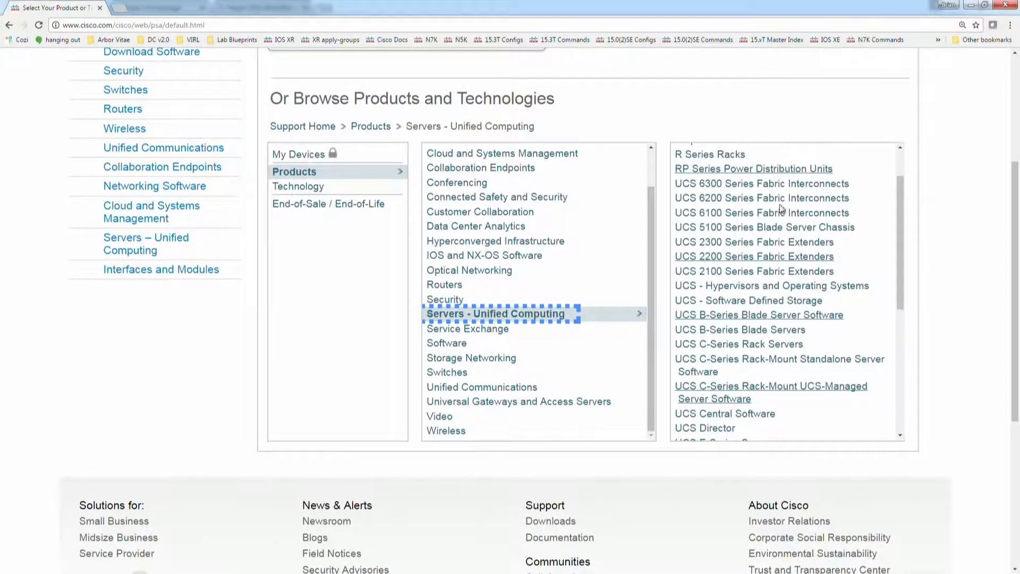
pyautogui.moveTo(902, 226); pyautogui.dragTo(896, 357)
pyautogui.click(720, 304)
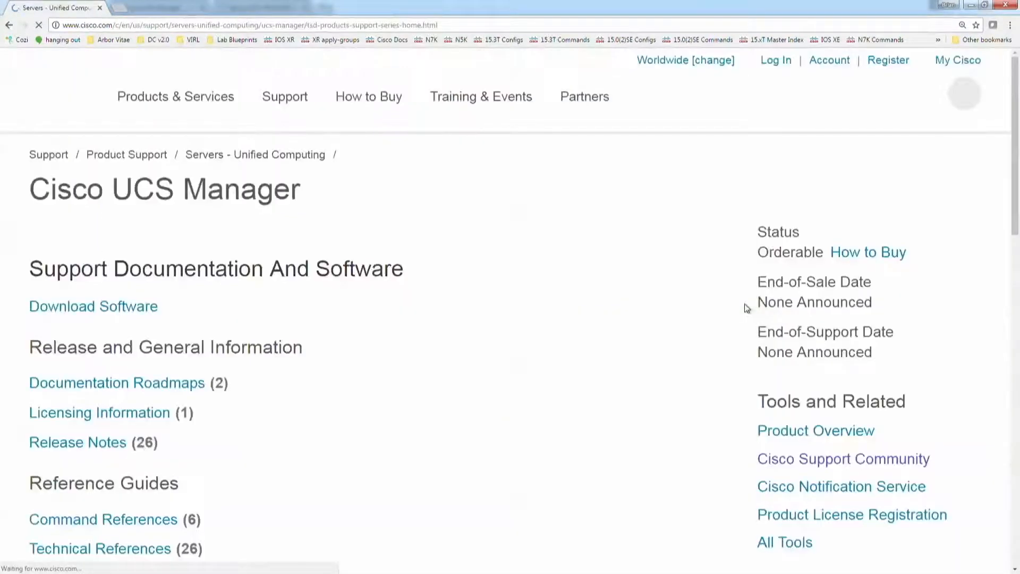
# Step: Open the Configuration Guides and the Install and Upgrade Guides in separate new tabs, and show the Configuration Guides
pyautogui.scroll(-5, 435, 268)
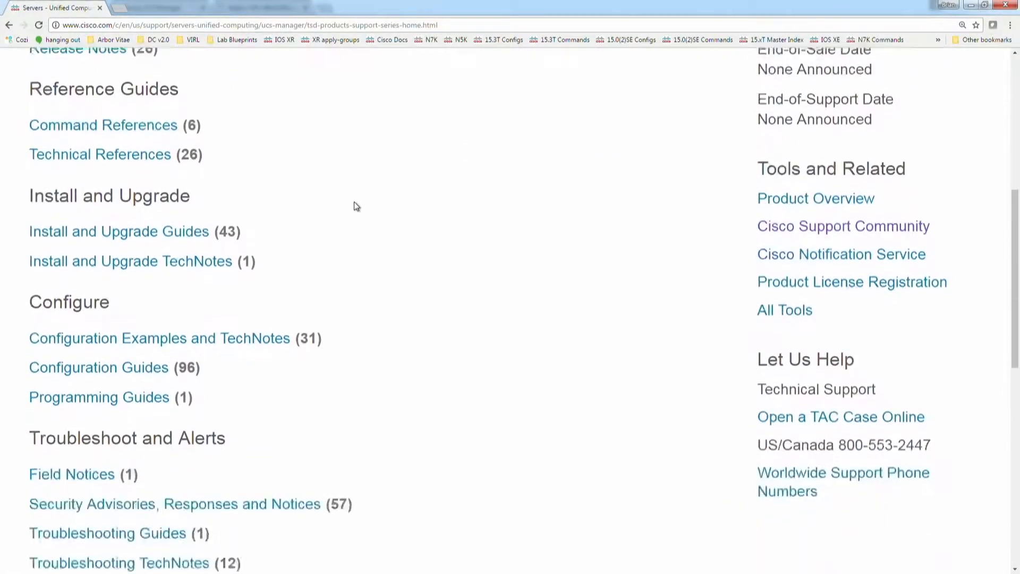
pyautogui.scroll(-2, 356, 206)
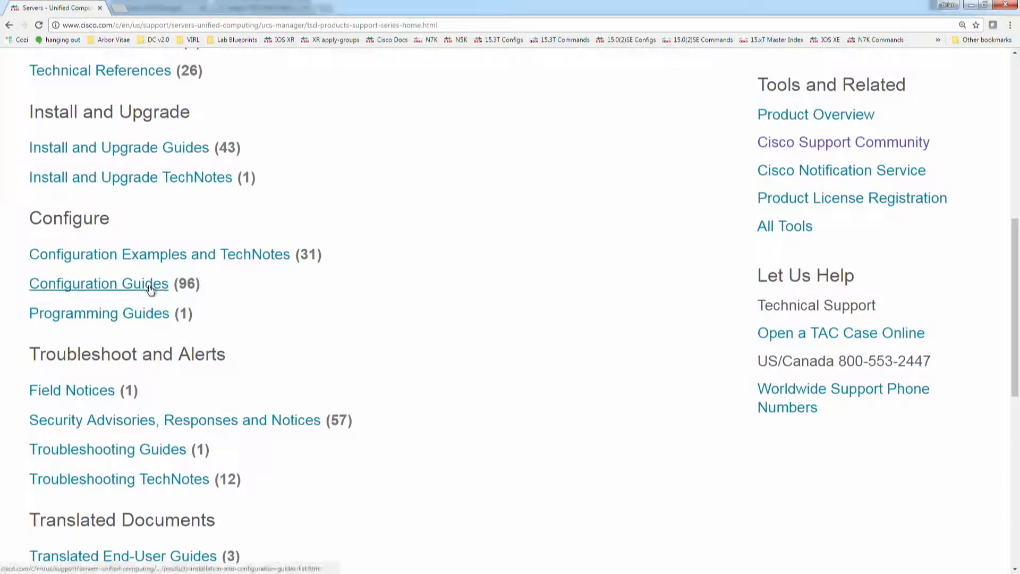
pyautogui.middleClick(132, 153)
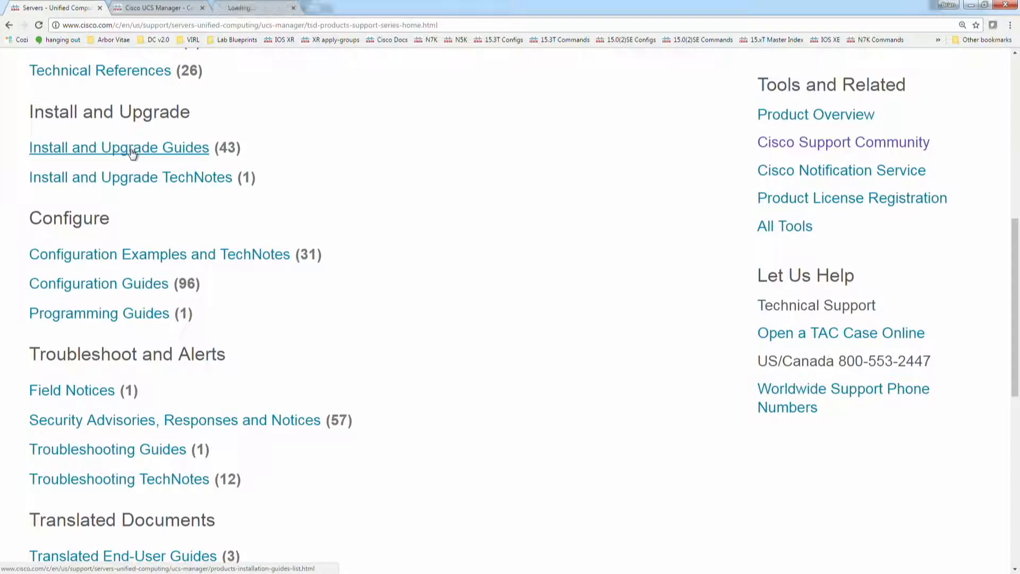
pyautogui.click(157, 8)
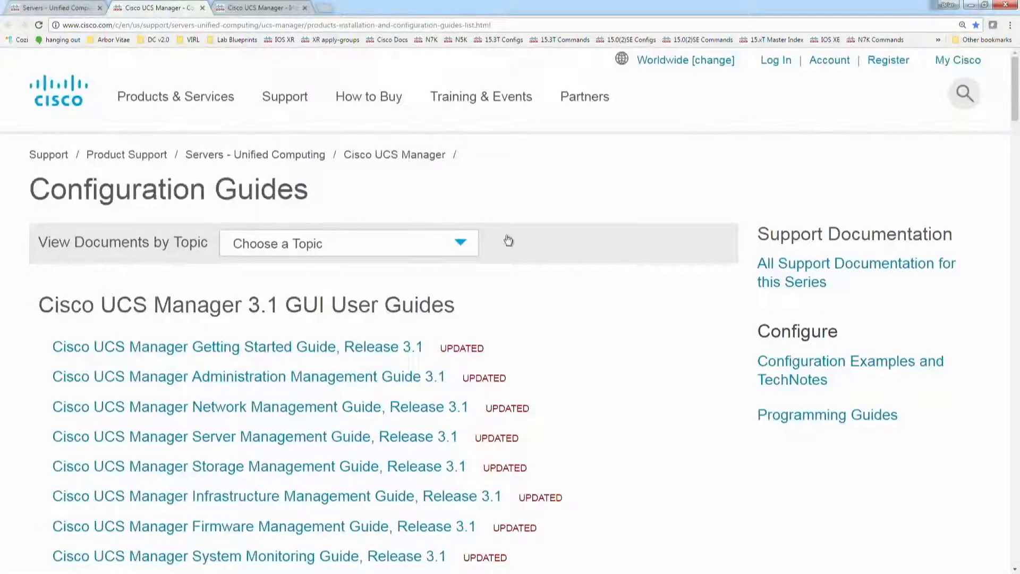
# Step: Look through the UCS Manager 3.1 GUI and CLI guides and open the Administration Management Guide 3.1 in a new tab
pyautogui.scroll(-7, 537, 258)
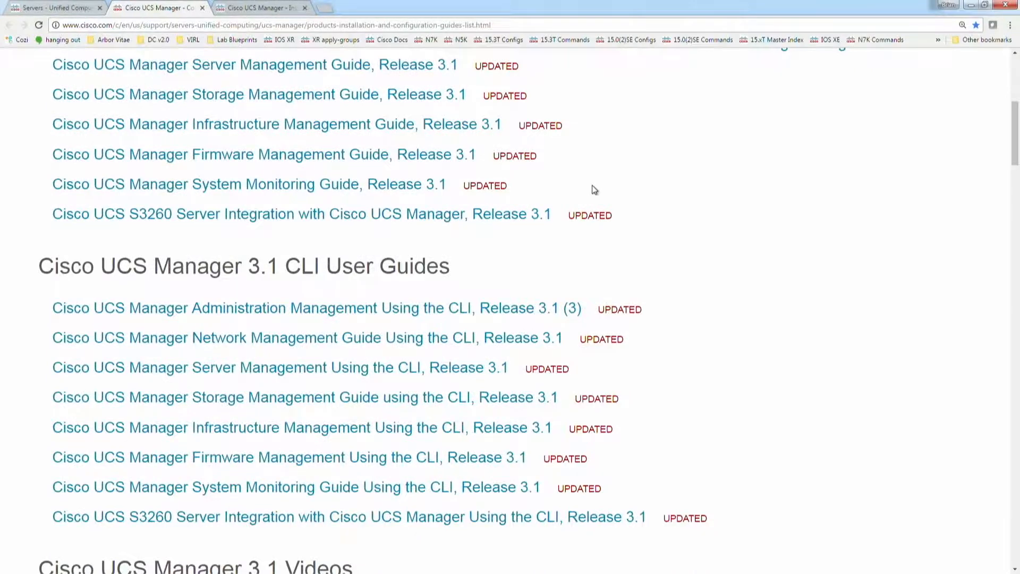
pyautogui.scroll(3, 319, 255)
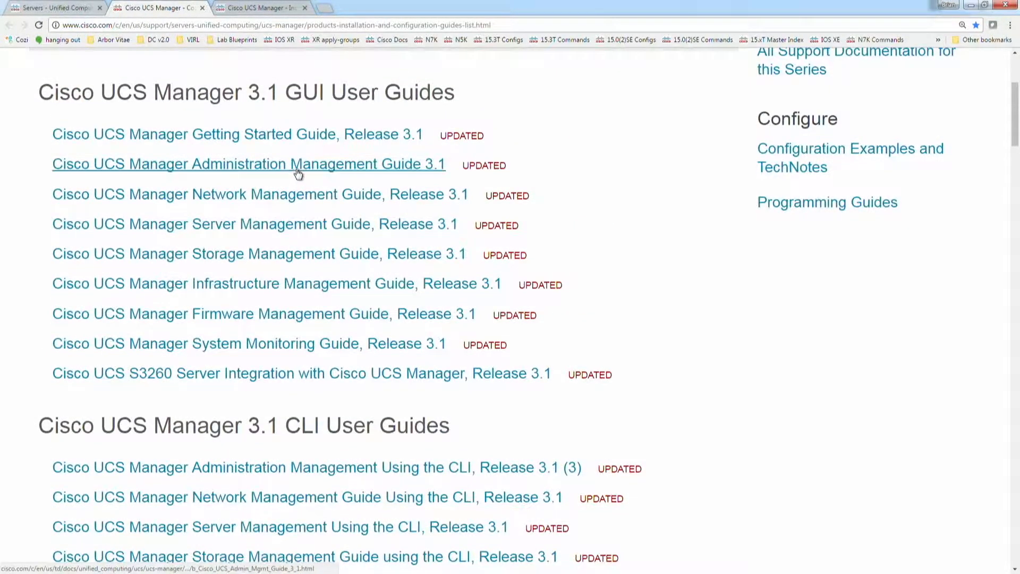
pyautogui.middleClick(298, 165)
pyautogui.scroll(-1, 391, 371)
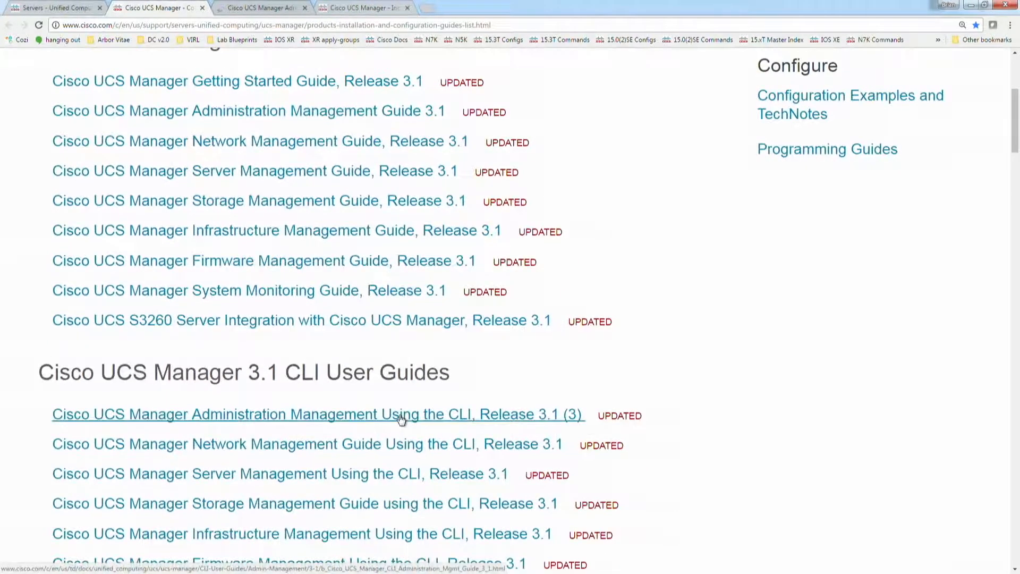
# Step: Open Administration Management Using the CLI, Release 3.1 (3) in a new tab and look through both administration guides' tables of contents
pyautogui.middleClick(402, 420)
pyautogui.click(264, 8)
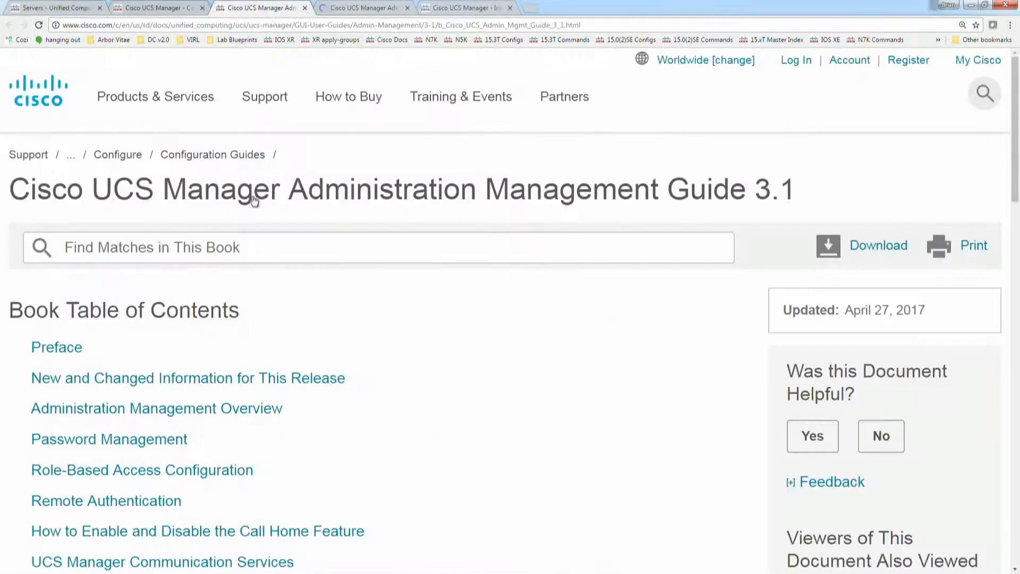
pyautogui.scroll(-3, 390, 348)
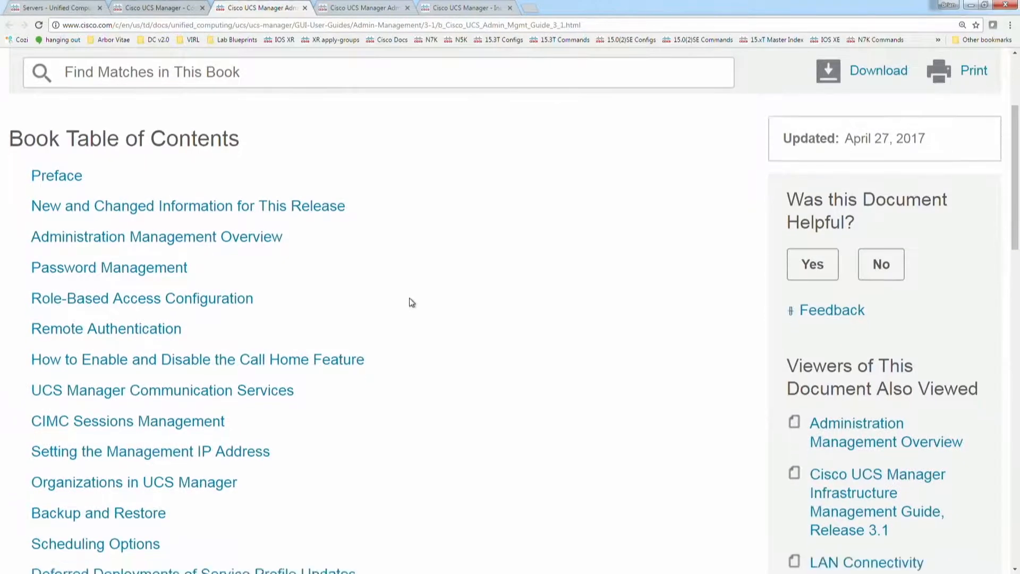
pyautogui.scroll(-3, 411, 303)
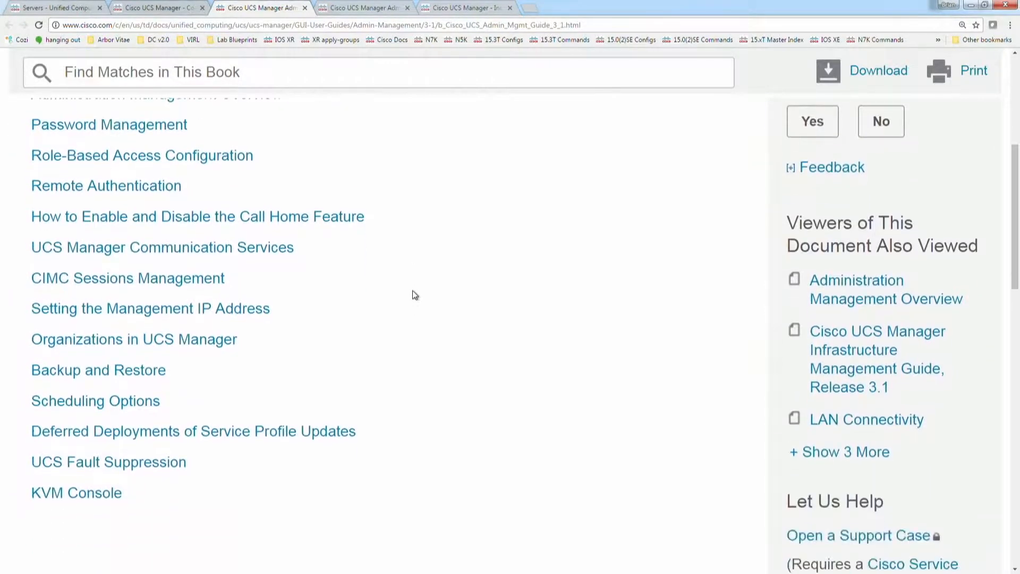
pyautogui.scroll(1, 413, 294)
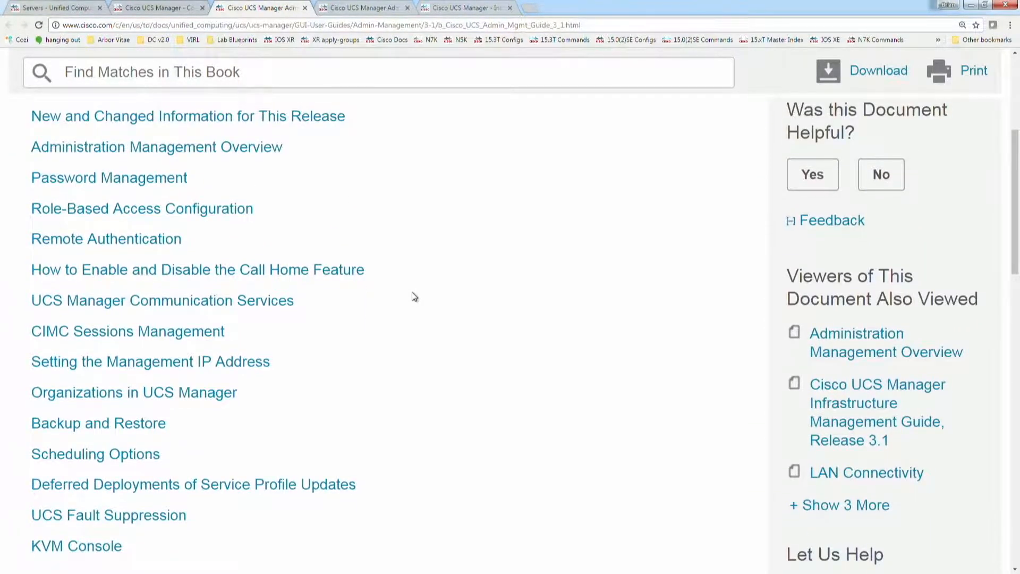
pyautogui.moveTo(328, 305); pyautogui.dragTo(25, 301)
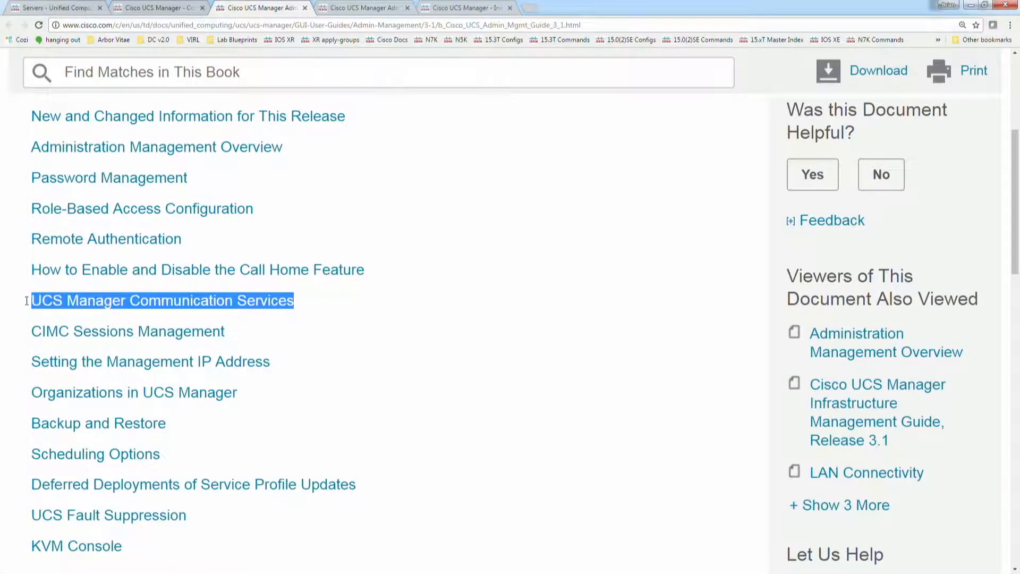
pyautogui.click(348, 9)
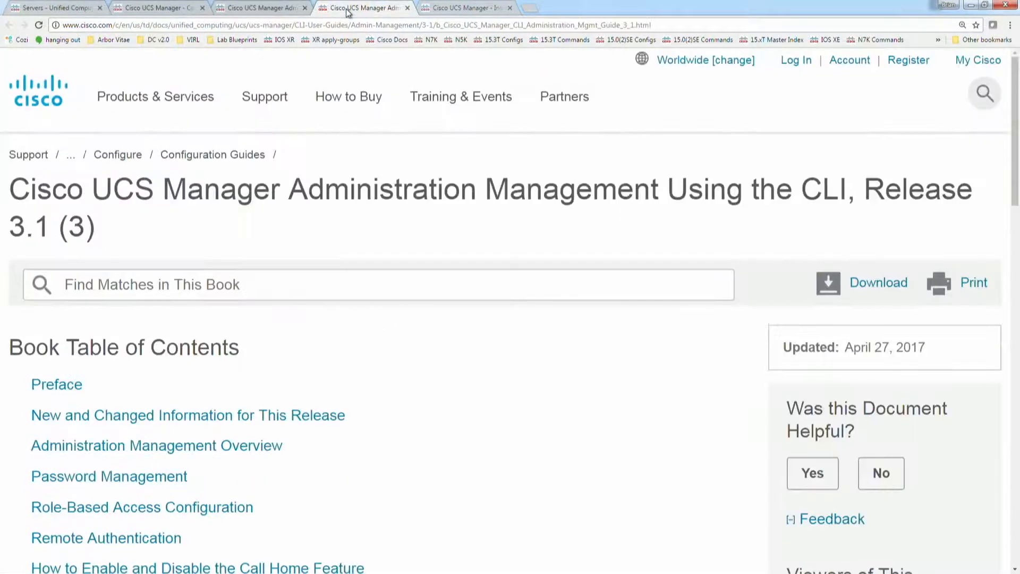
pyautogui.scroll(-1, 314, 369)
# Step: Return to the configuration guides list and open the Release 3.1 GUI and CLI Firmware Management guides in separate new tabs
pyautogui.click(178, 8)
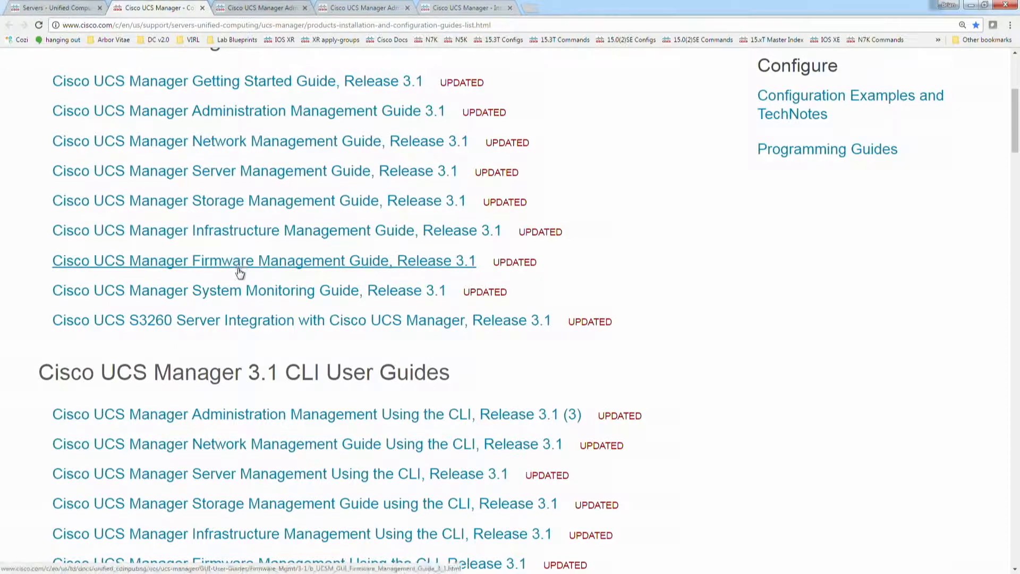
pyautogui.scroll(1, 239, 272)
pyautogui.middleClick(234, 320)
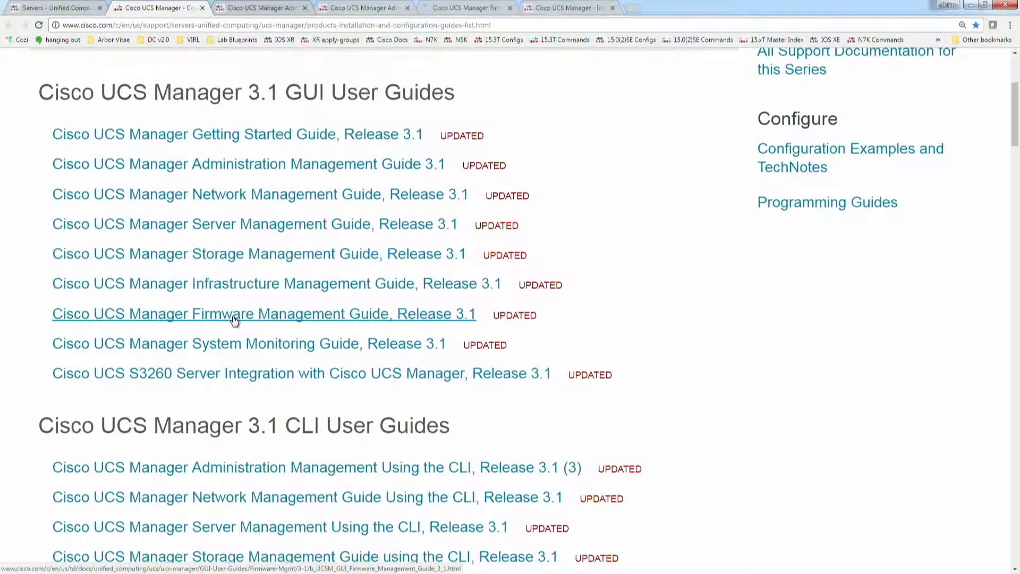
pyautogui.scroll(-3, 234, 319)
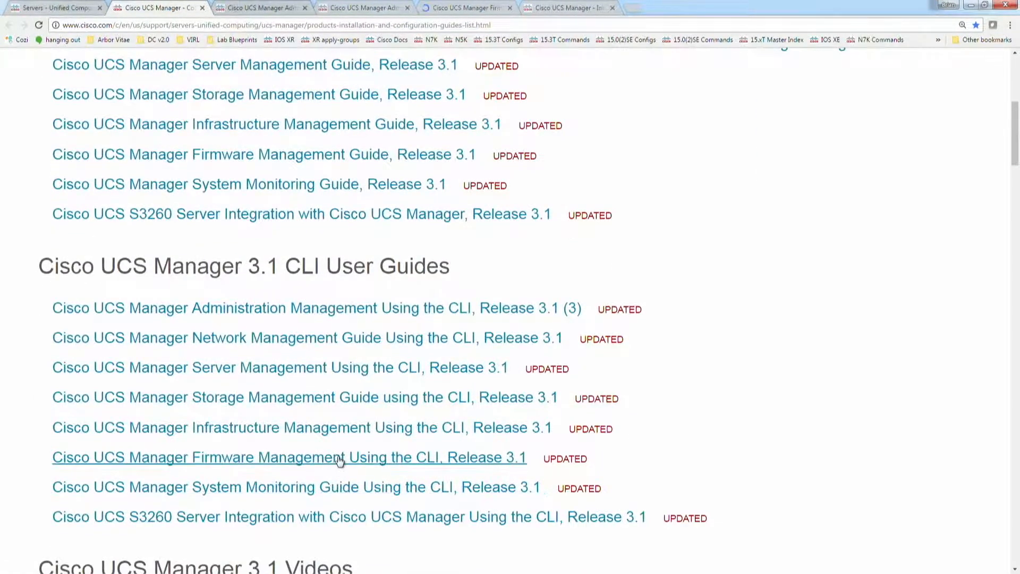
pyautogui.middleClick(340, 458)
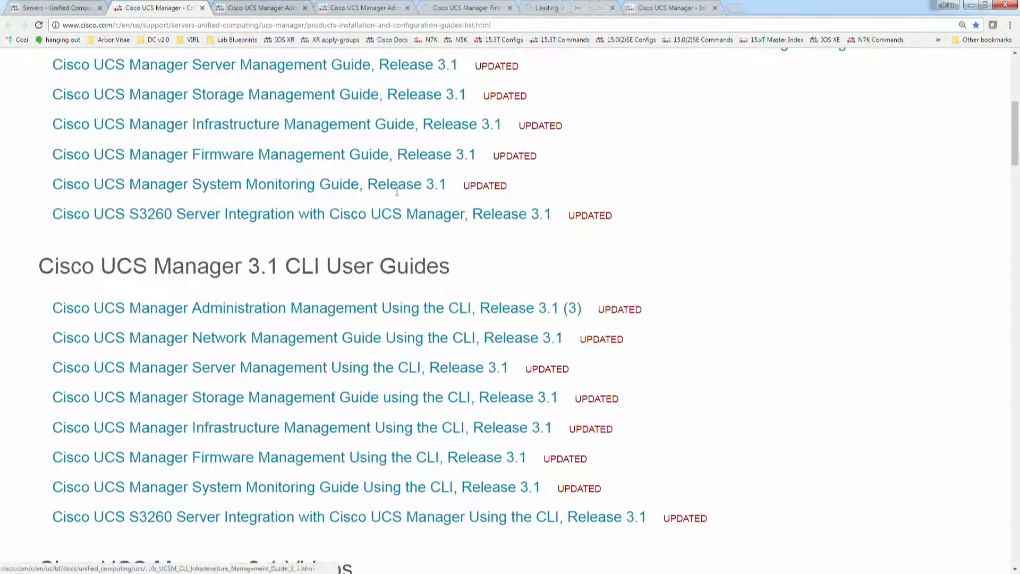
# Step: Show the GUI Firmware Management Guide and open its chapter Manage Firmware through Cisco UCS Manager
pyautogui.click(466, 8)
pyautogui.scroll(-1, 330, 287)
pyautogui.scroll(-3, 330, 287)
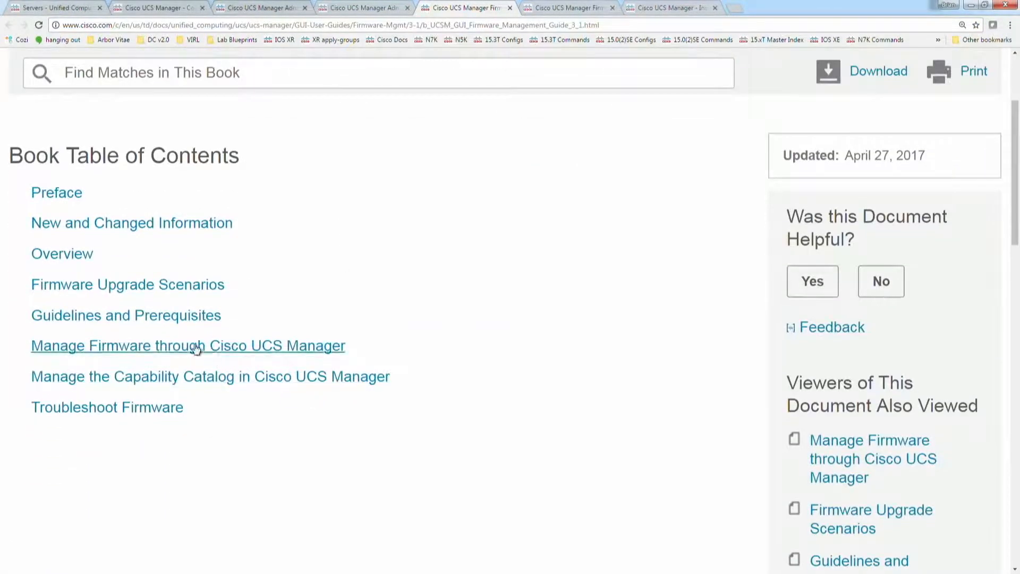
pyautogui.click(178, 347)
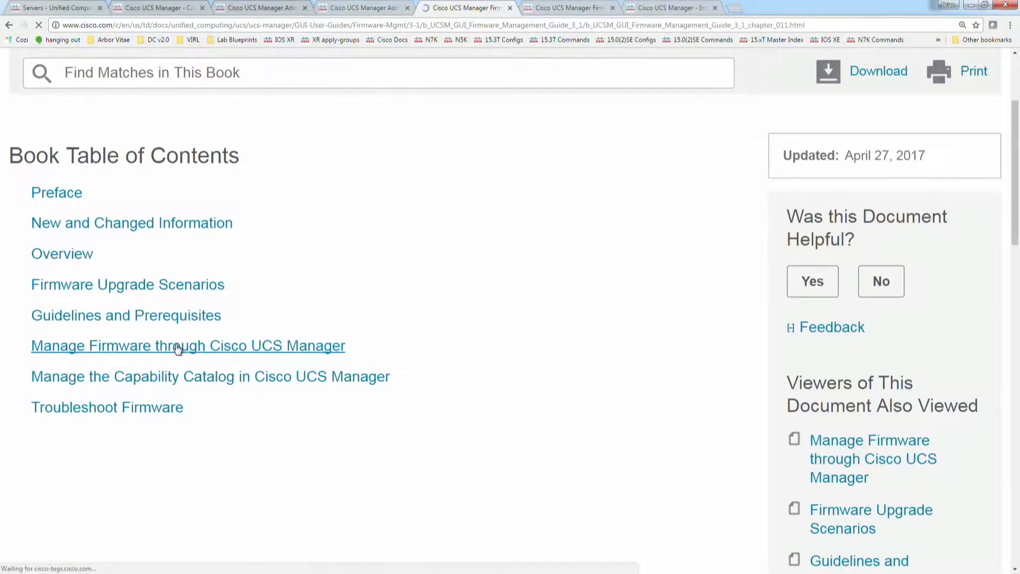
pyautogui.scroll(-1, 250, 320)
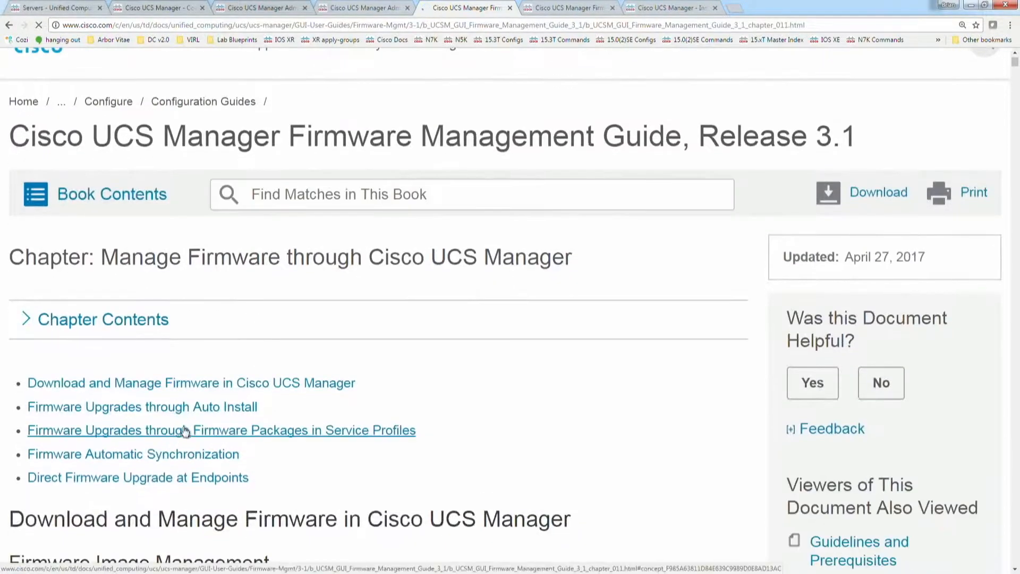
# Step: Show the Firmware Management Using the CLI guide and open its chapter Manage Firmware through Cisco UCS Manager
pyautogui.click(554, 7)
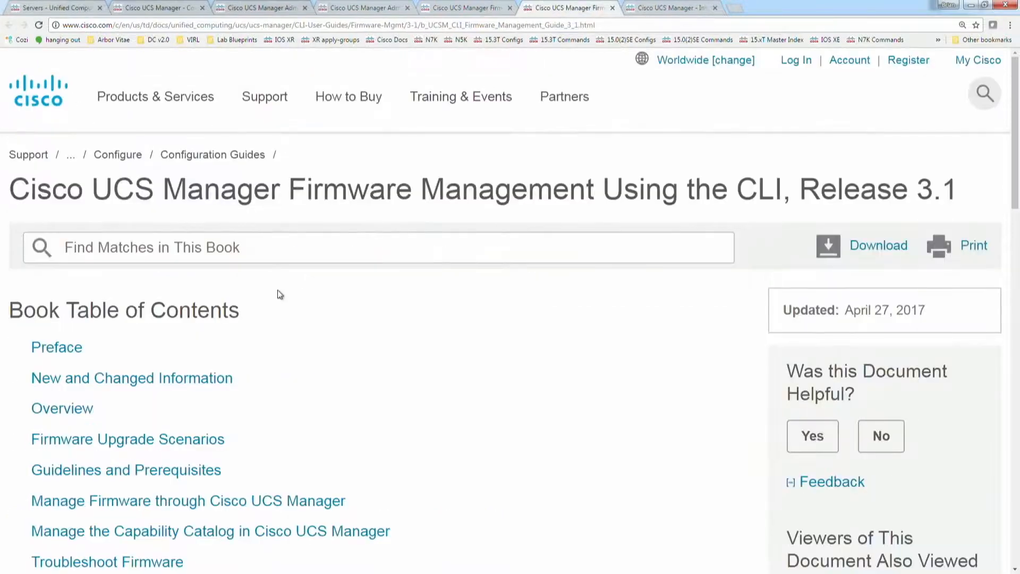
pyautogui.scroll(-2, 376, 367)
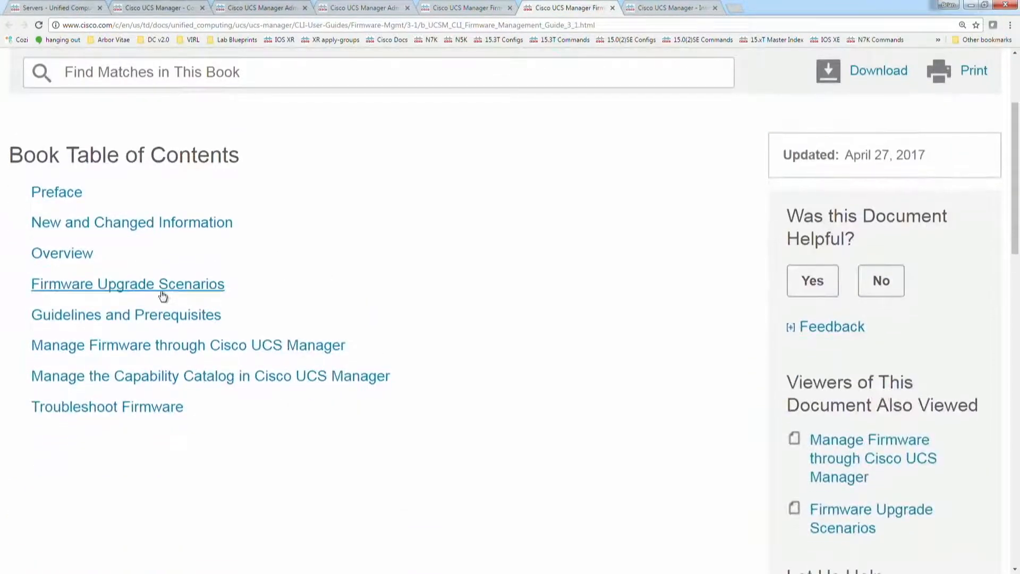
pyautogui.click(132, 351)
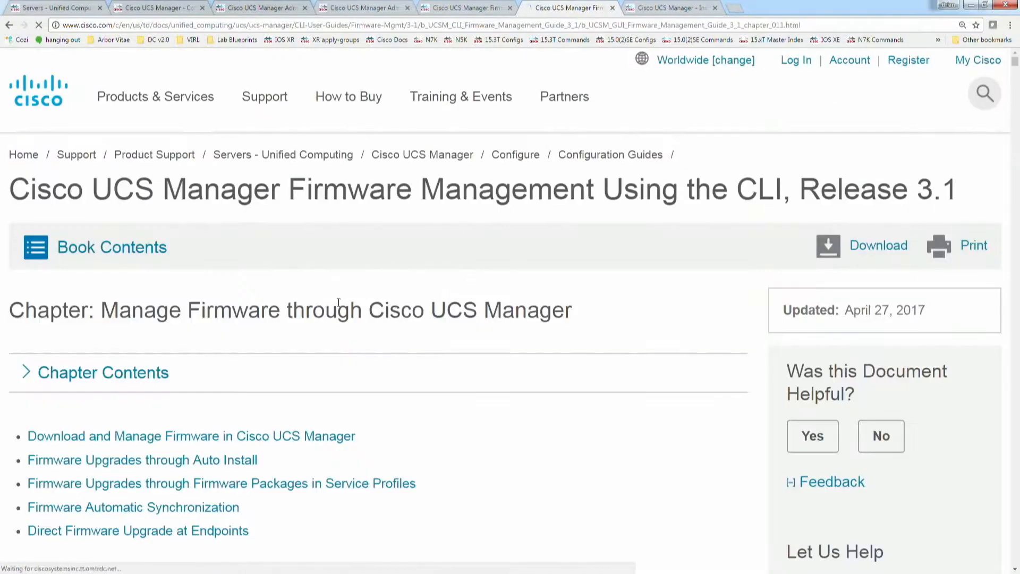
pyautogui.scroll(-1, 335, 292)
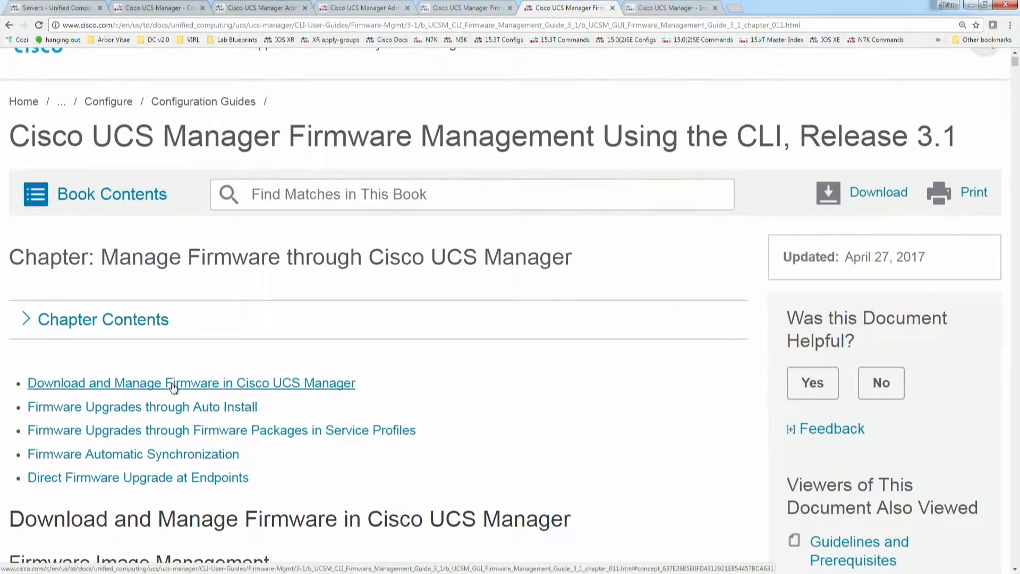
# Step: Go to the section Download and Manage Firmware in Cisco UCS Manager and read the procedure for obtaining the software bundles
pyautogui.click(178, 383)
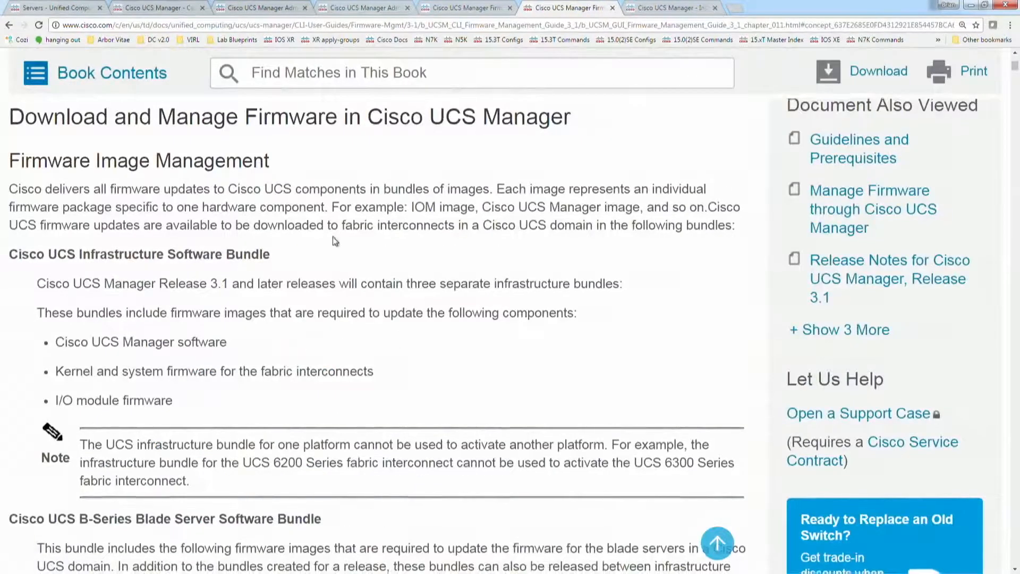
pyautogui.scroll(-10, 332, 237)
pyautogui.scroll(-19, 334, 235)
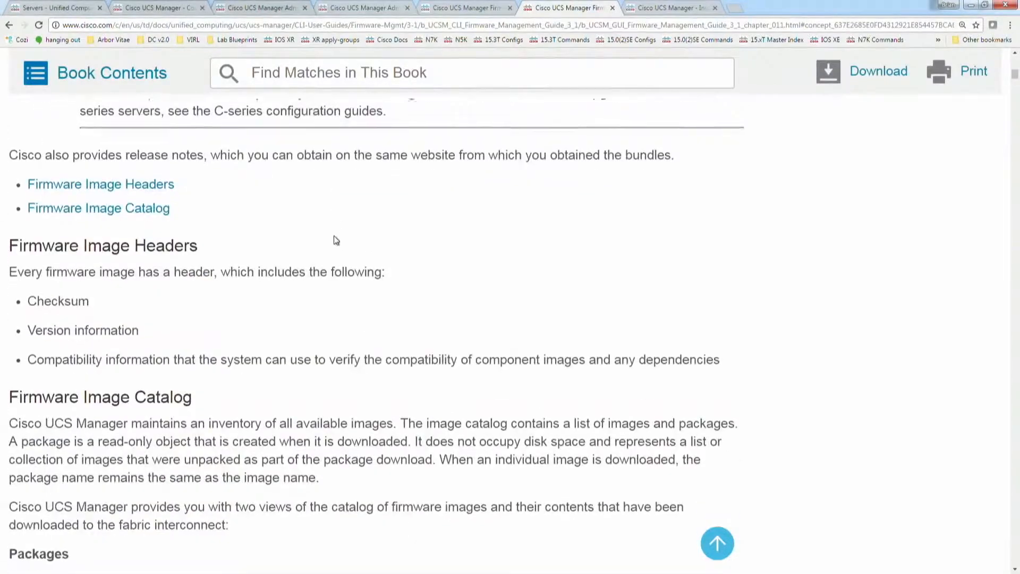
pyautogui.scroll(-7, 334, 235)
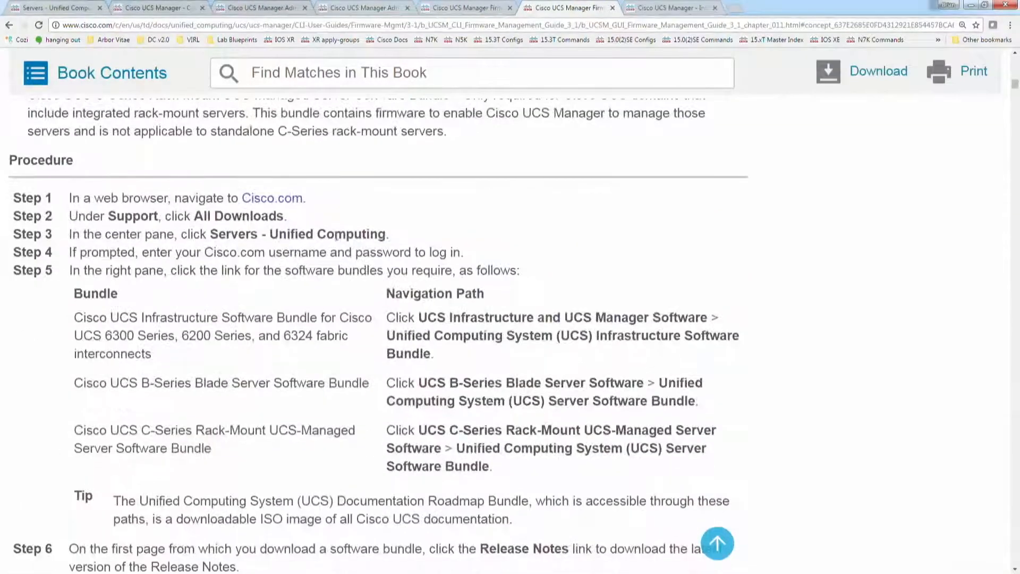
pyautogui.scroll(-4, 447, 208)
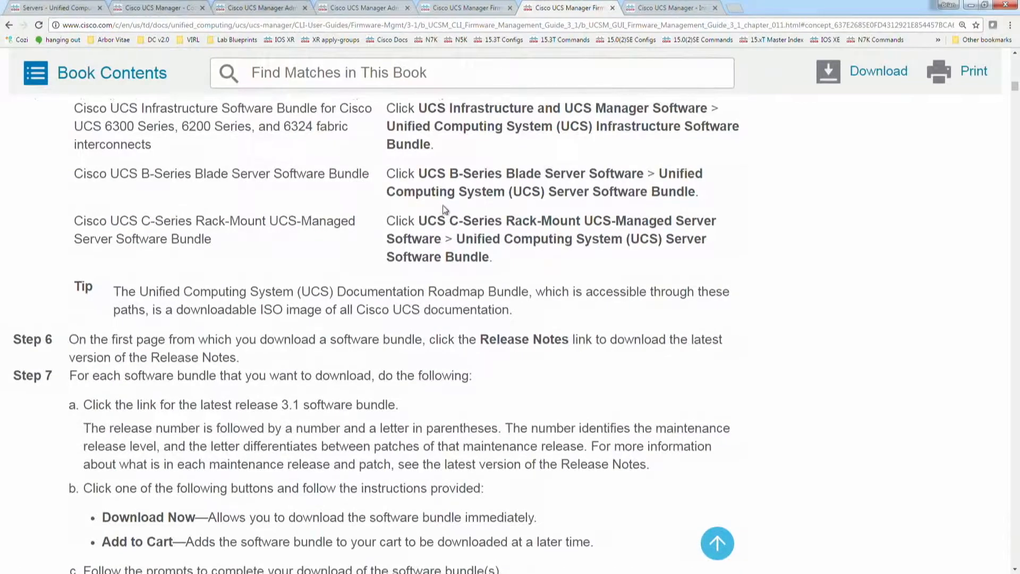
pyautogui.scroll(1, 673, 235)
pyautogui.scroll(2, 638, 271)
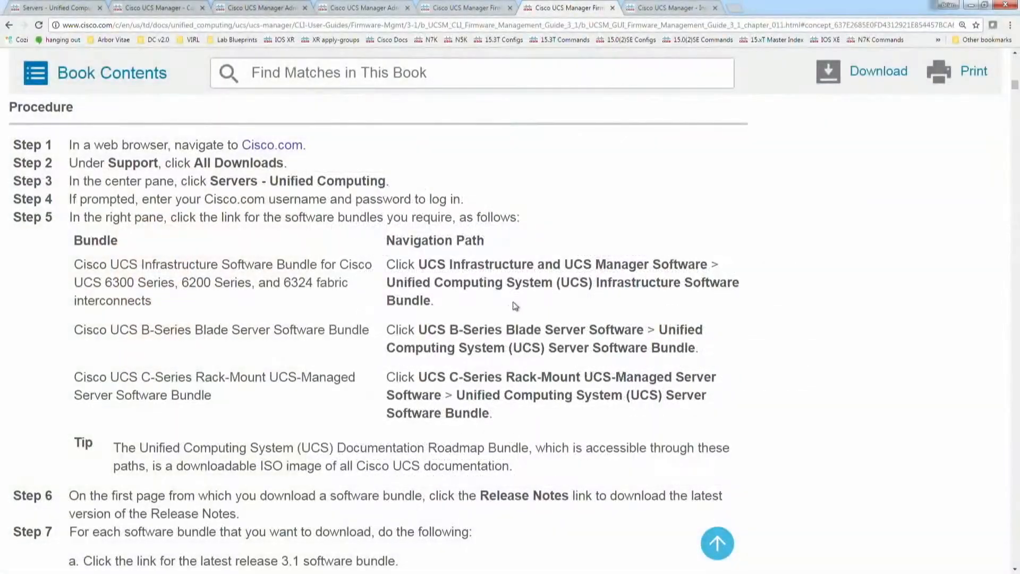
# Step: Switch back to the UCS Manager window, acknowledge the created infrastructure bundle download task and list the firmware images
pyautogui.click(970, 7)
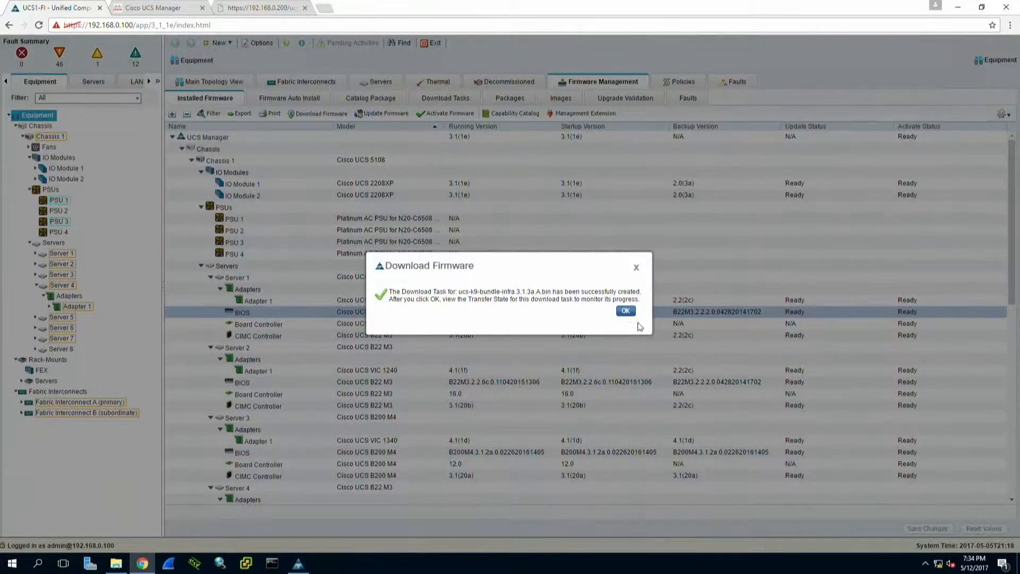
pyautogui.click(626, 312)
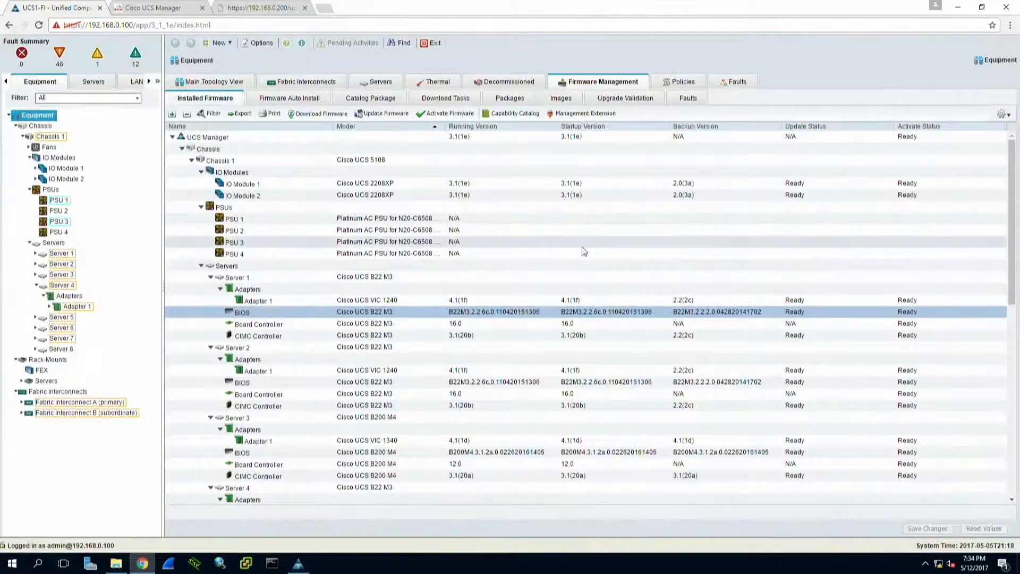
pyautogui.click(563, 101)
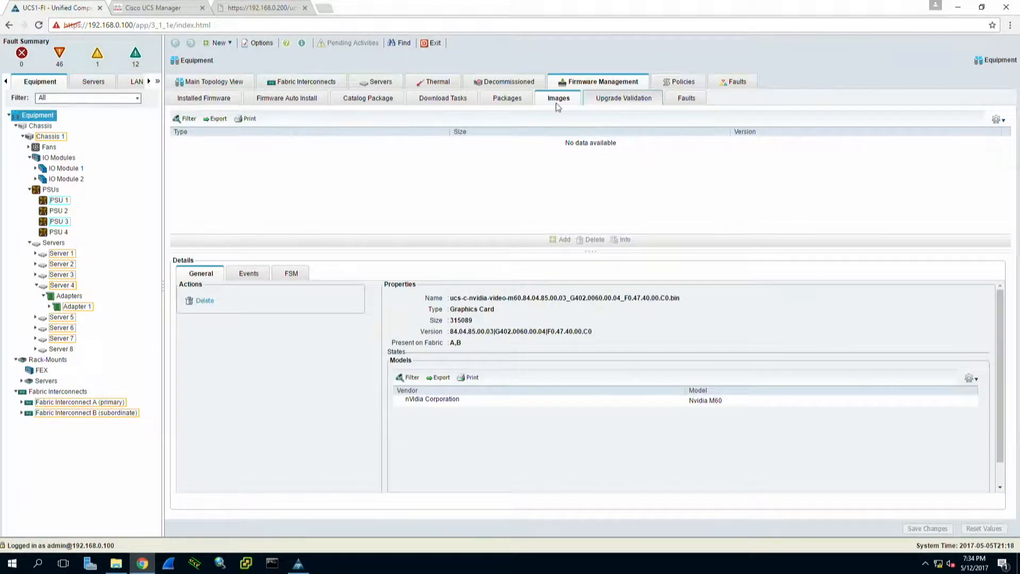
pyautogui.click(557, 101)
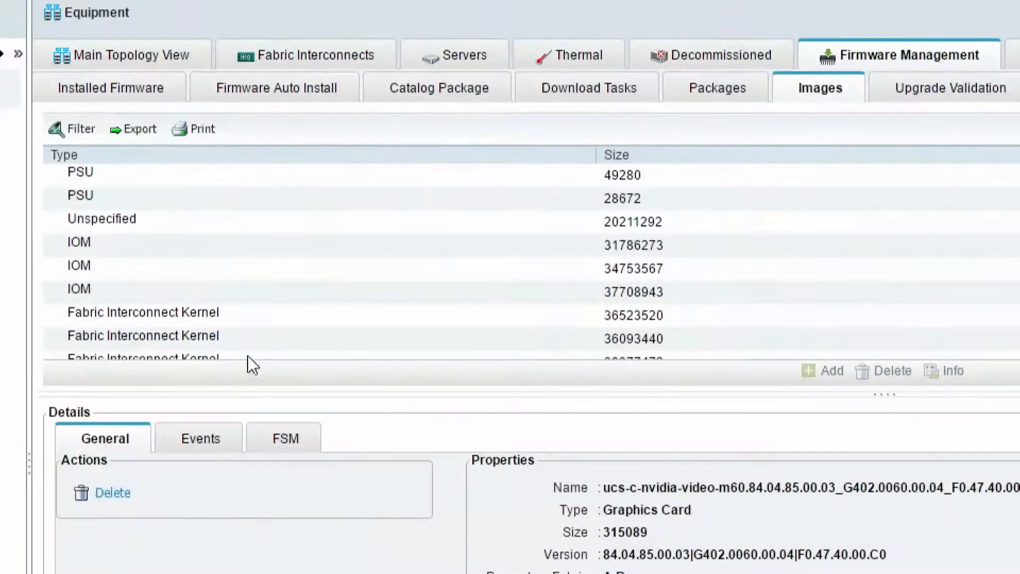
# Step: Compare the IOM firmware images for versions 2.2(2c), 3.1(1e) and 3.1(3a) by viewing their details
pyautogui.click(132, 246)
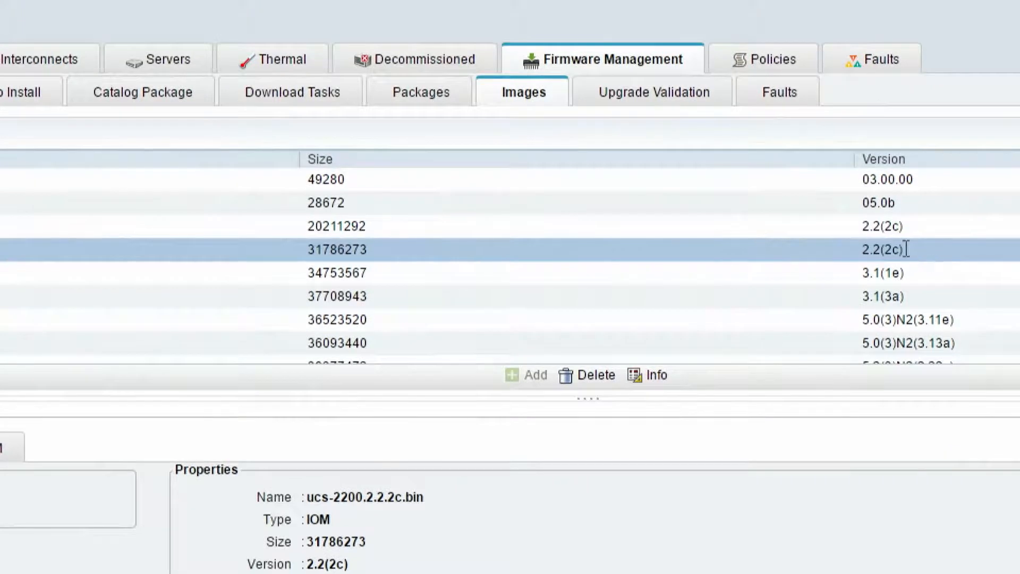
pyautogui.click(910, 298)
pyautogui.click(904, 273)
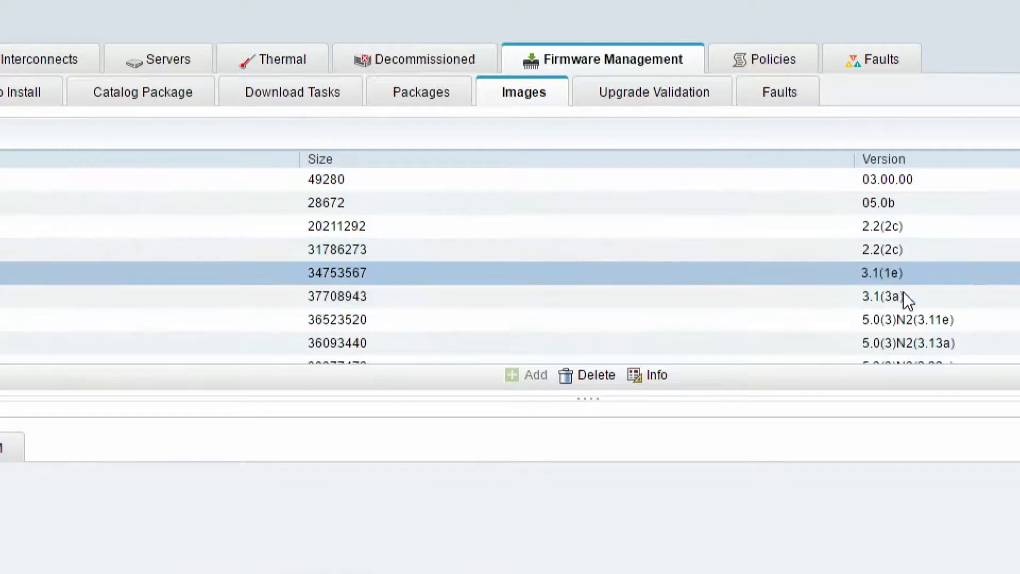
pyautogui.click(903, 292)
pyautogui.click(903, 275)
pyautogui.click(904, 292)
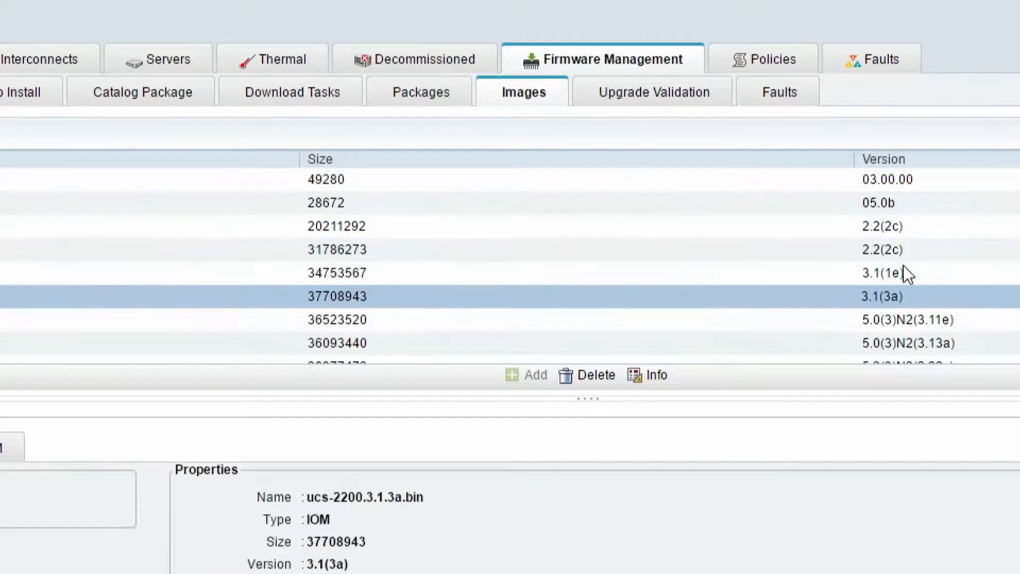
pyautogui.click(903, 268)
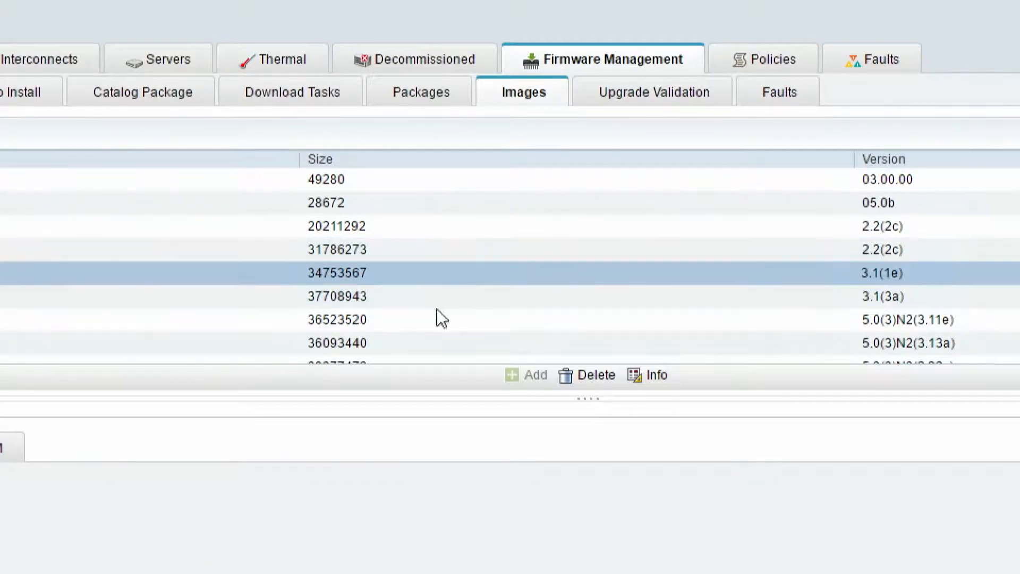
pyautogui.click(359, 298)
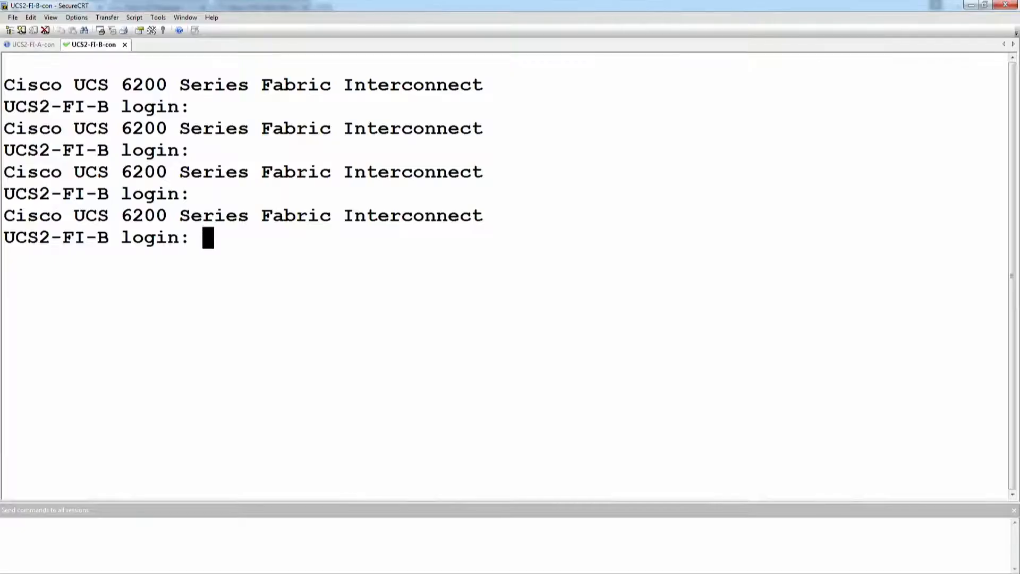
# Step: Switch to the UCS2-FI-A console session and log in as admin with the account password
pyautogui.click(51, 44)
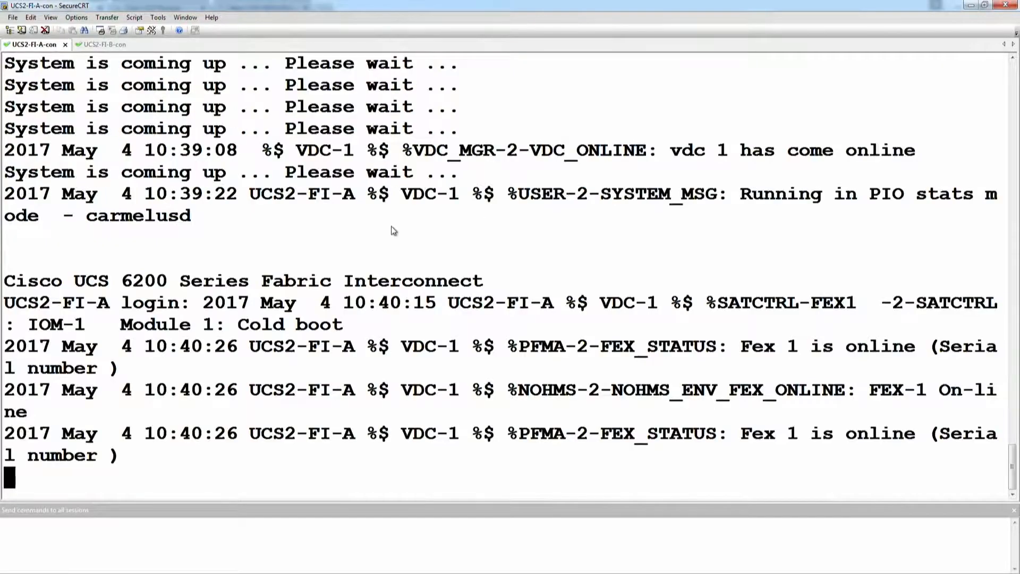
pyautogui.press('Return')
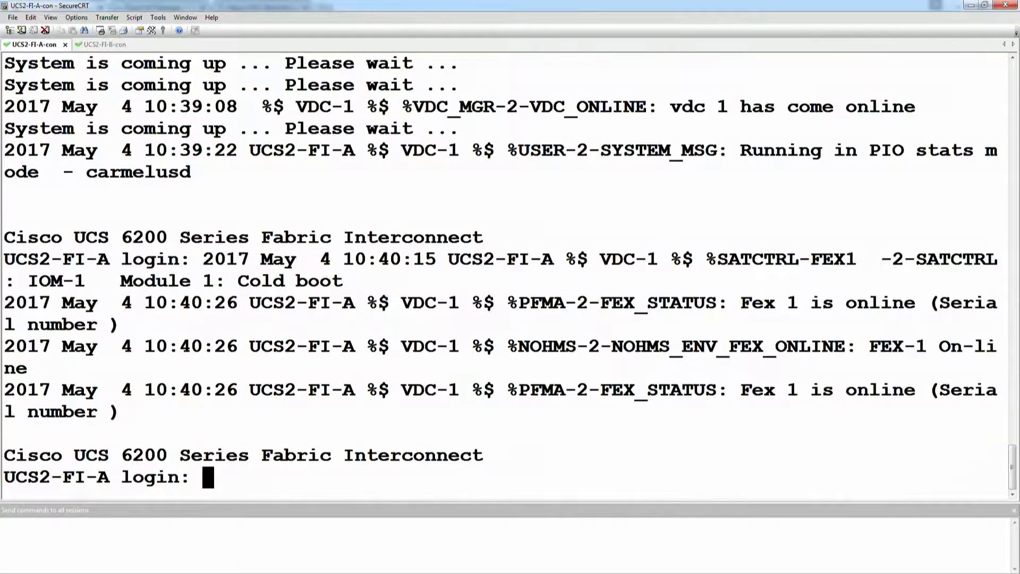
pyautogui.write('admin')
pyautogui.press('Return')
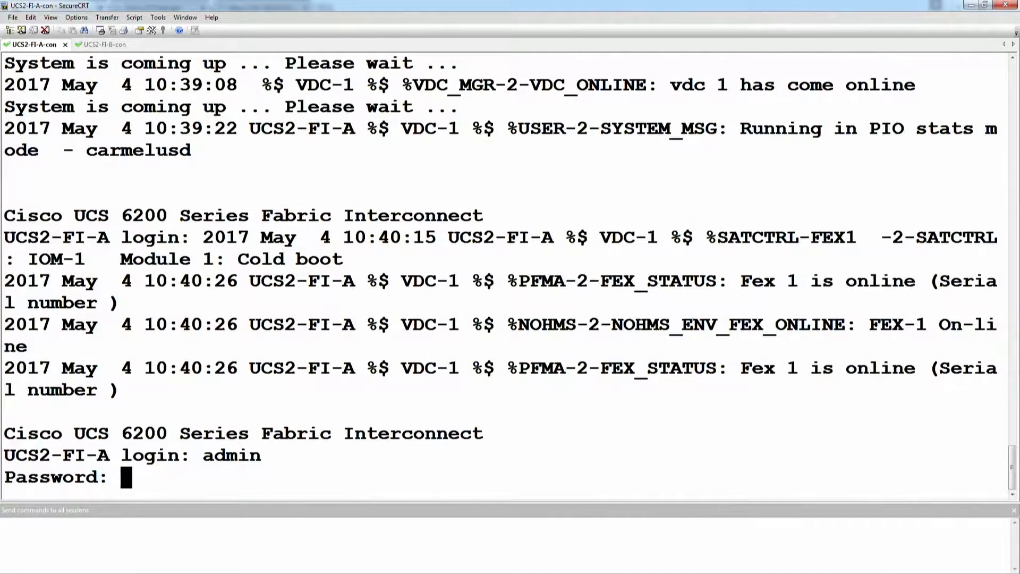
pyautogui.press('Return')
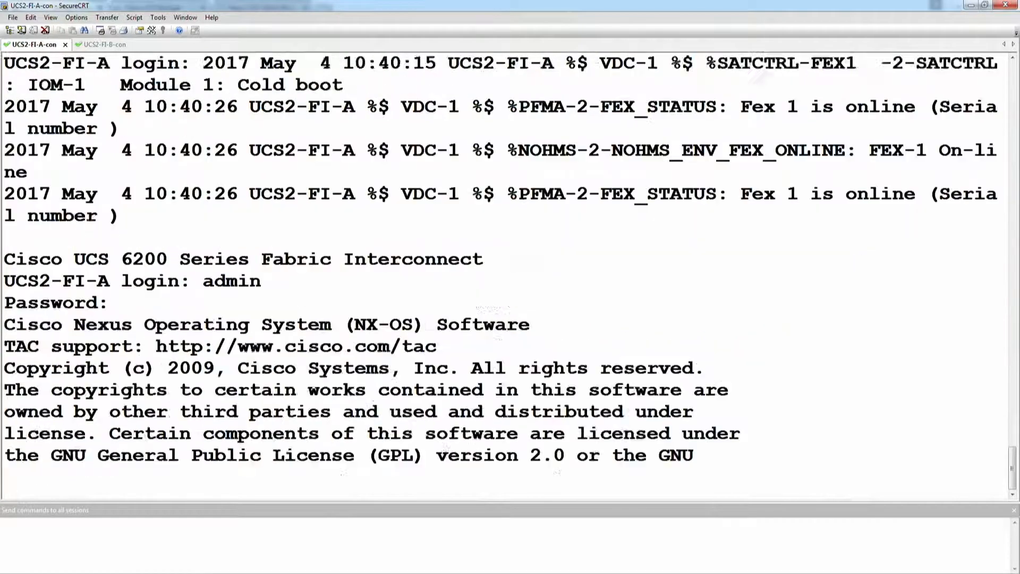
# Step: Connect to the NX-OS shell of UCS2-FI-A with the command connect nxos
pyautogui.write('connect')
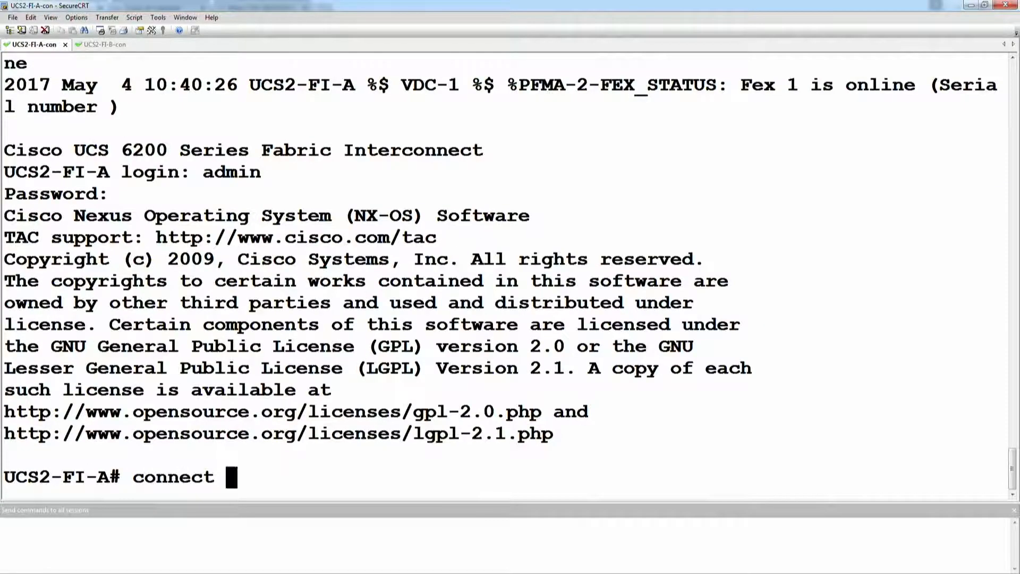
pyautogui.write(' nxos')
pyautogui.press('Return')
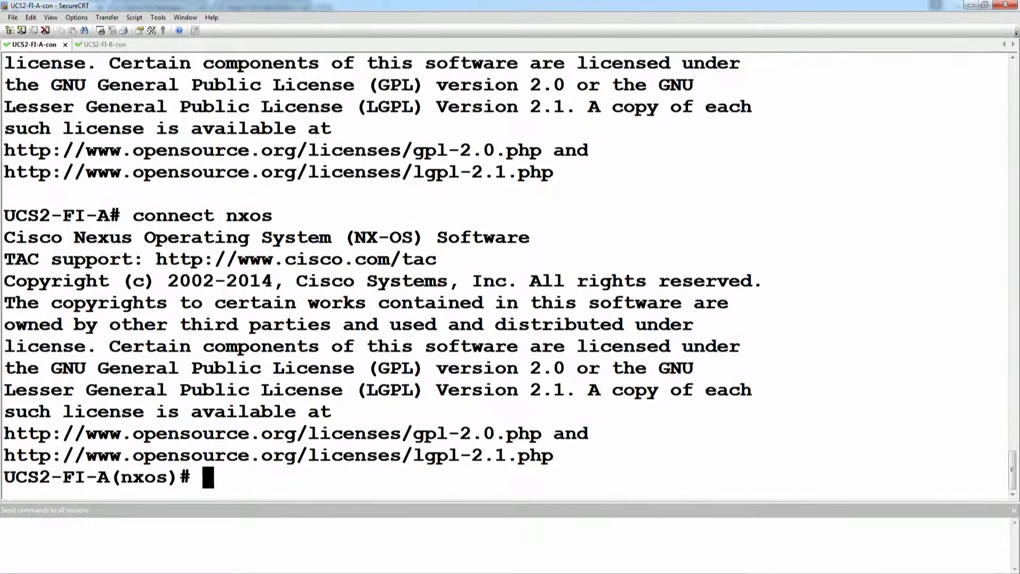
# Step: Run show version on UCS2-FI-A and read the full output, highlighting the kickstart version and the bootflash size
pyautogui.write('show version')
pyautogui.press('Return')
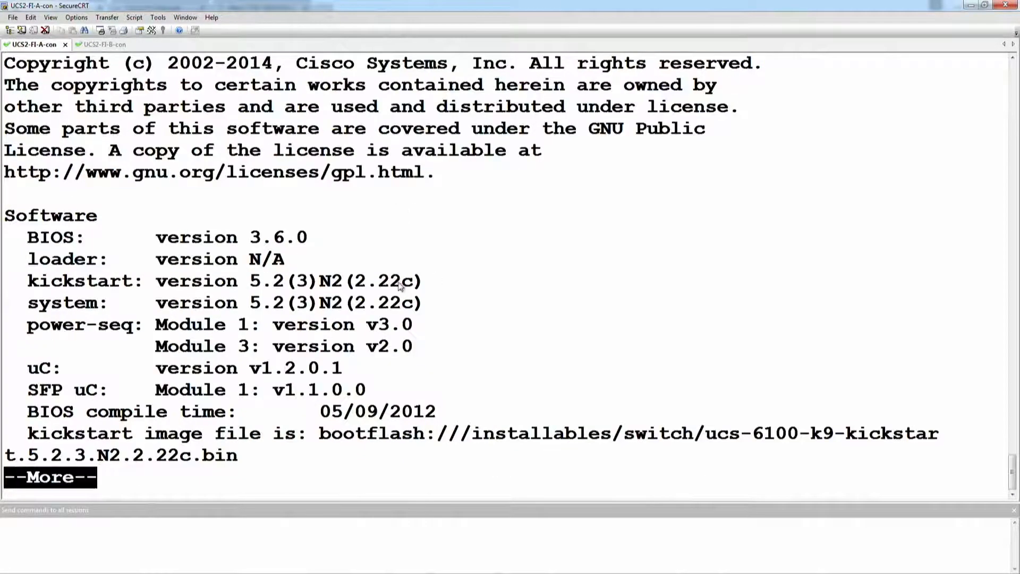
pyautogui.moveTo(356, 280); pyautogui.dragTo(415, 281)
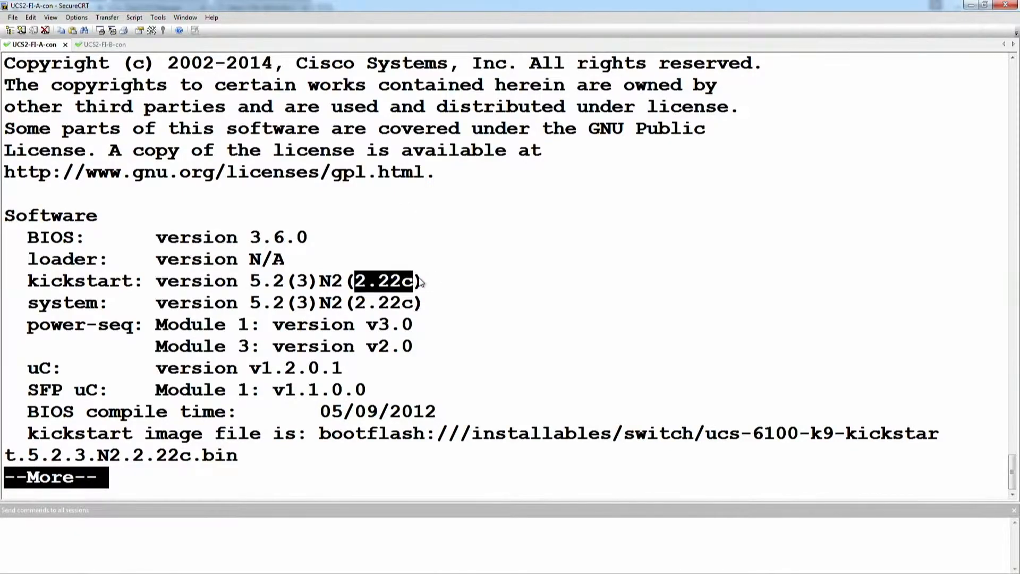
pyautogui.press('Return')
pyautogui.press('Return')
pyautogui.press('Return')
pyautogui.press('Return')
pyautogui.press('Return')
pyautogui.press('Return')
pyautogui.press('Return')
pyautogui.press('Return')
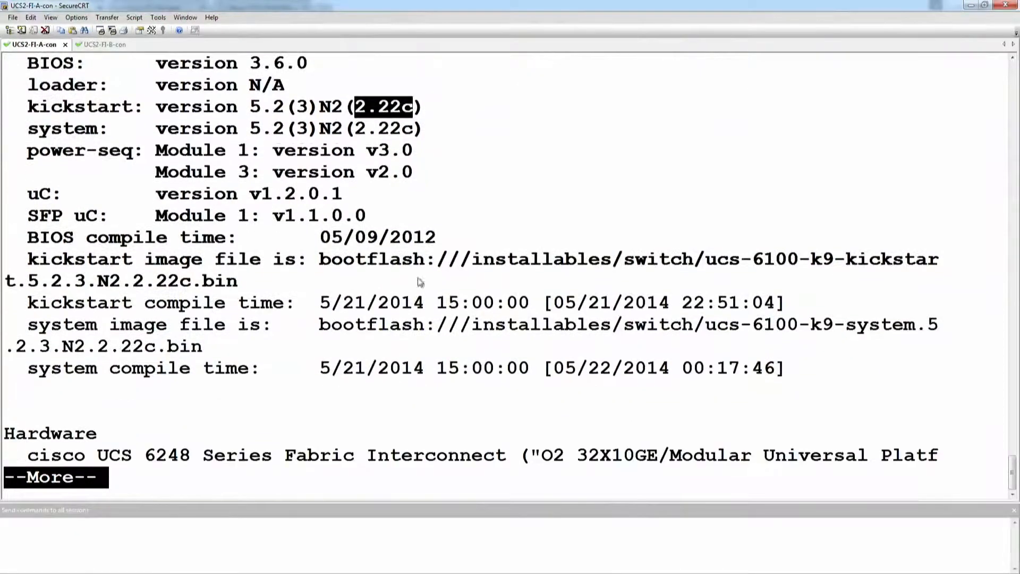
pyautogui.press('space')
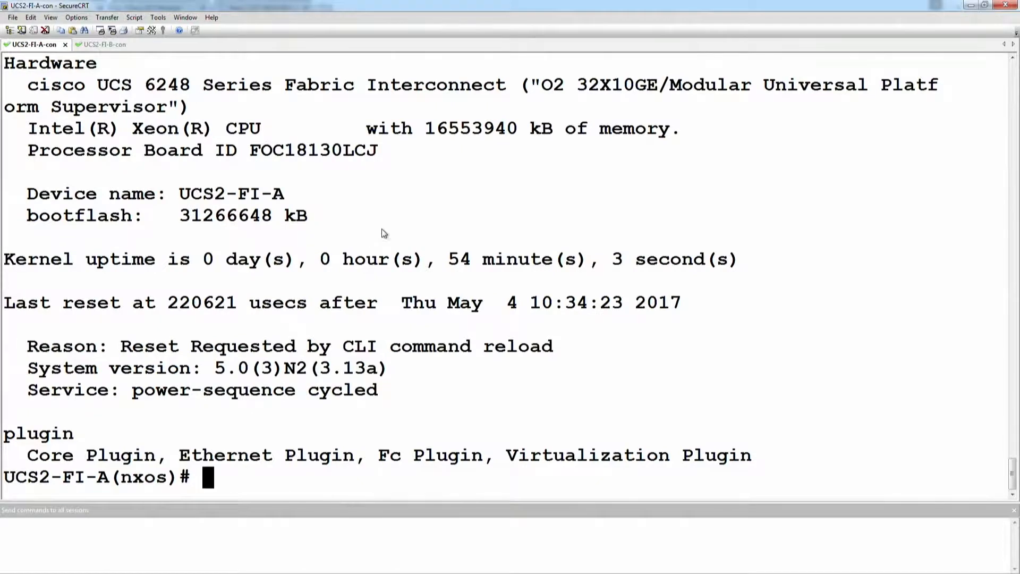
pyautogui.moveTo(271, 222); pyautogui.dragTo(187, 214)
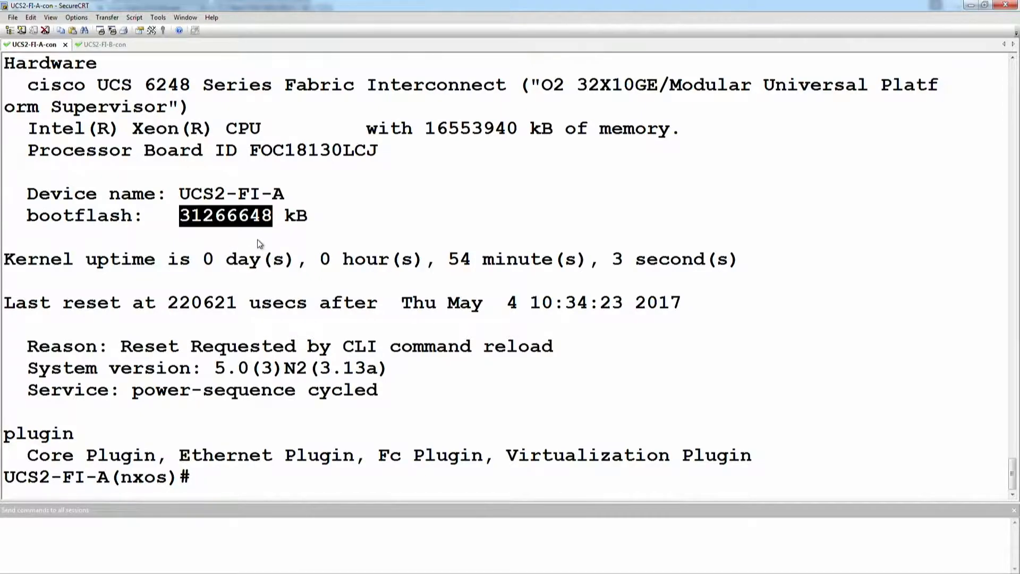
pyautogui.click(379, 199)
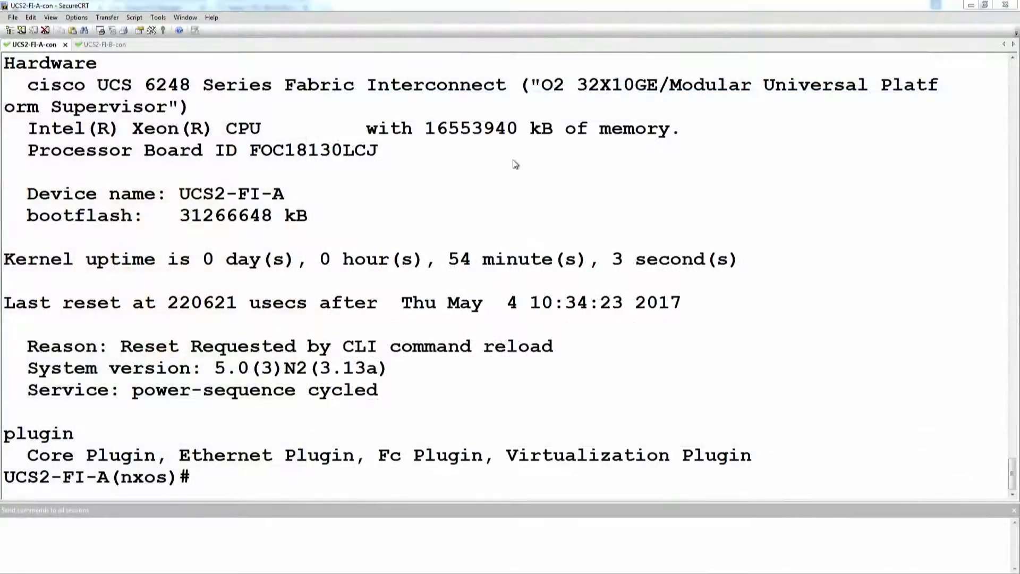
pyautogui.click(481, 195)
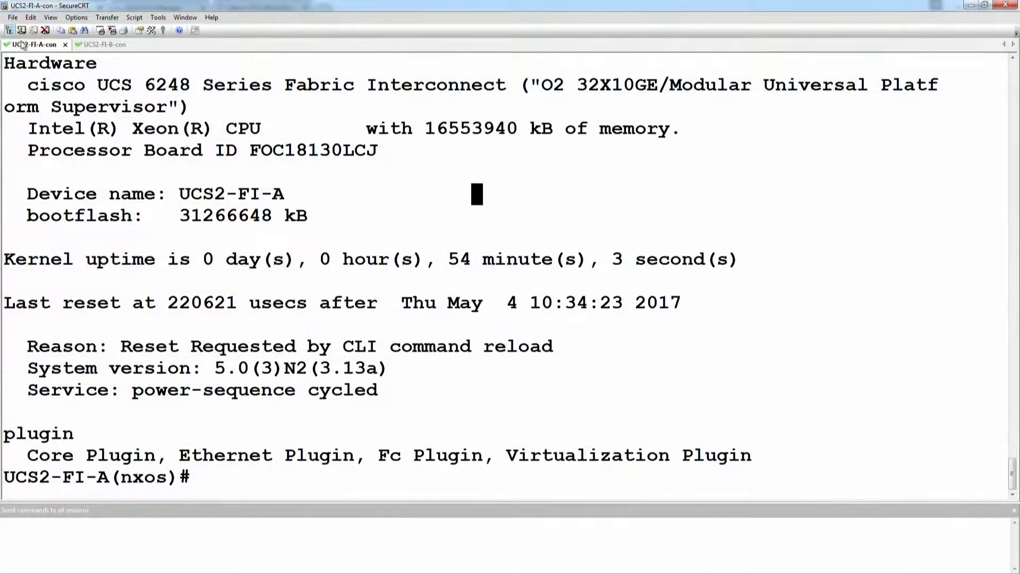
# Step: Open the console sessions UCS1-FI-A-con and UCS1-FI-B-con from the DCRack1 Console folder and bring up their login prompts
pyautogui.click(9, 31)
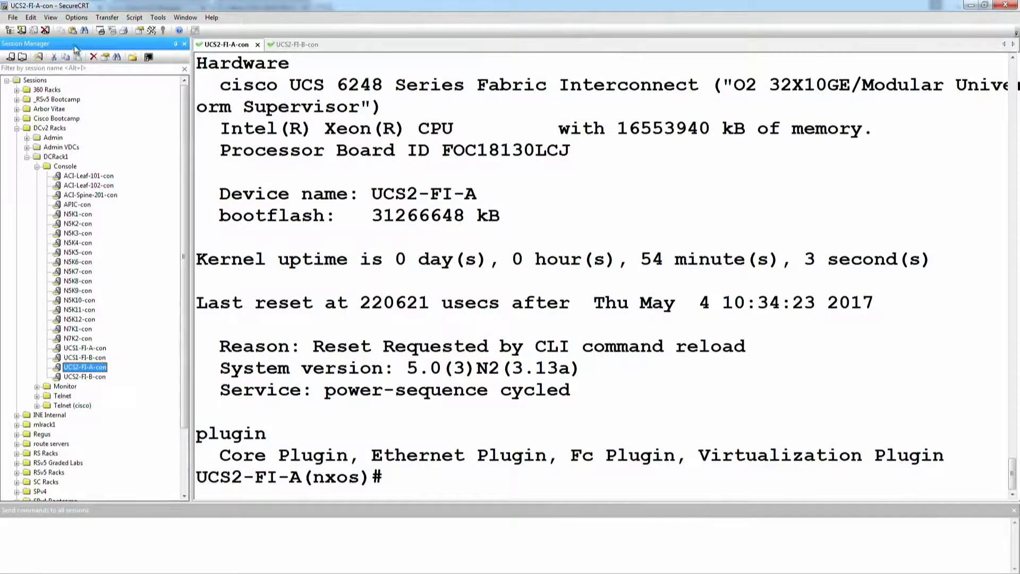
pyautogui.doubleClick(86, 348)
pyautogui.doubleClick(90, 360)
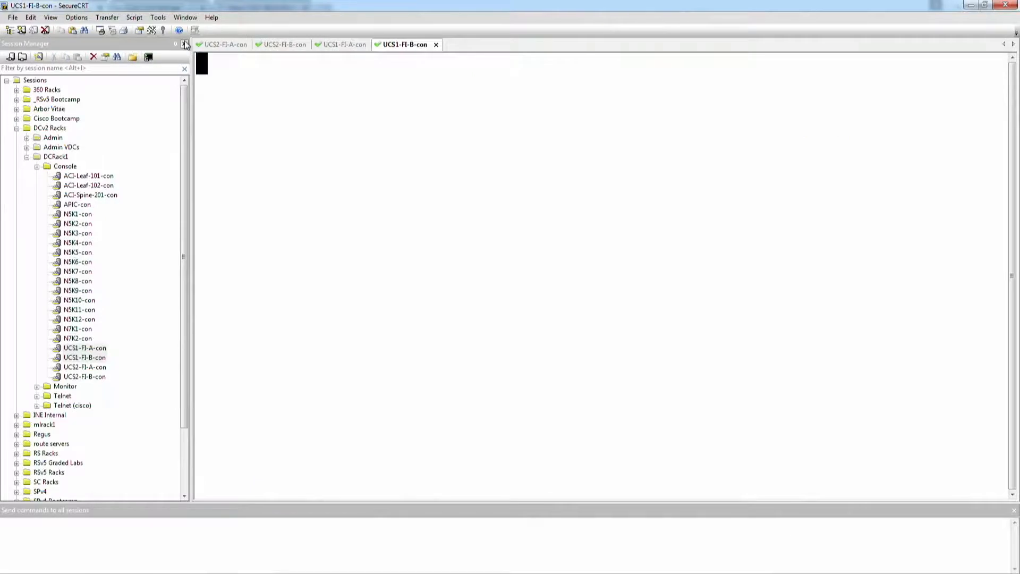
pyautogui.click(152, 46)
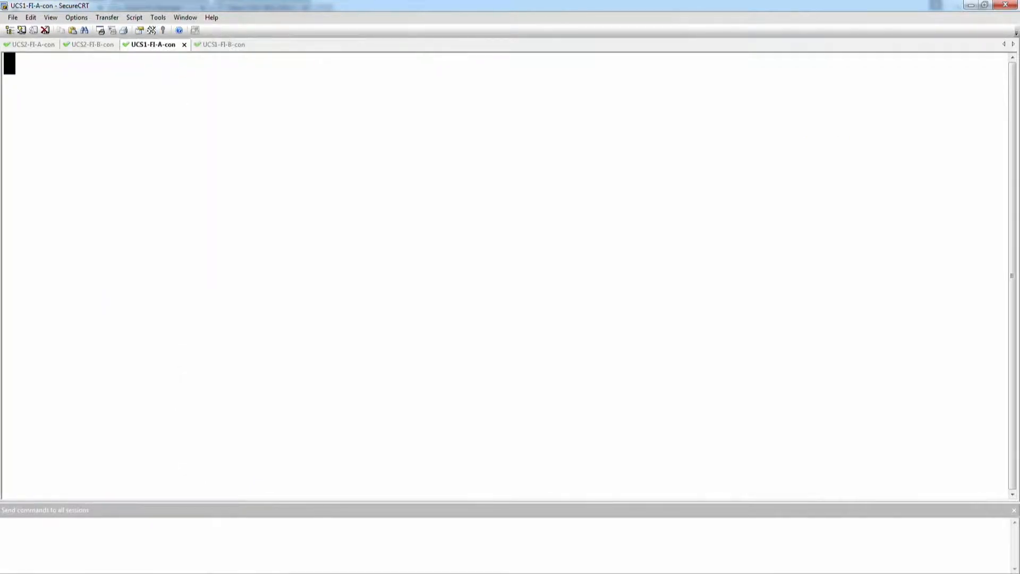
pyautogui.press('Return')
pyautogui.click(208, 45)
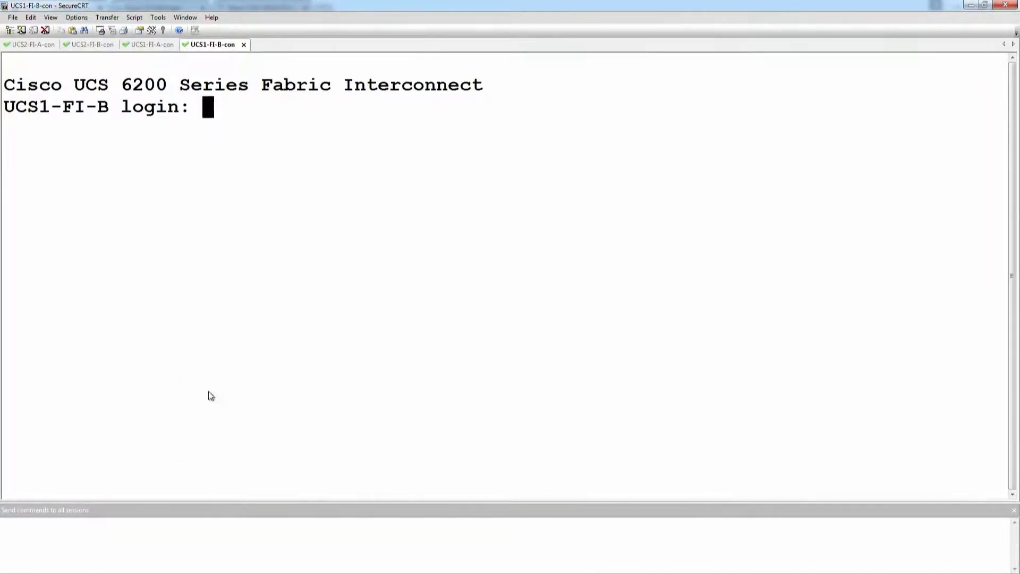
# Step: Log in as admin with the account password by sending the credentials to all open console sessions at once
pyautogui.click(207, 531)
pyautogui.write('admin')
pyautogui.press('Return')
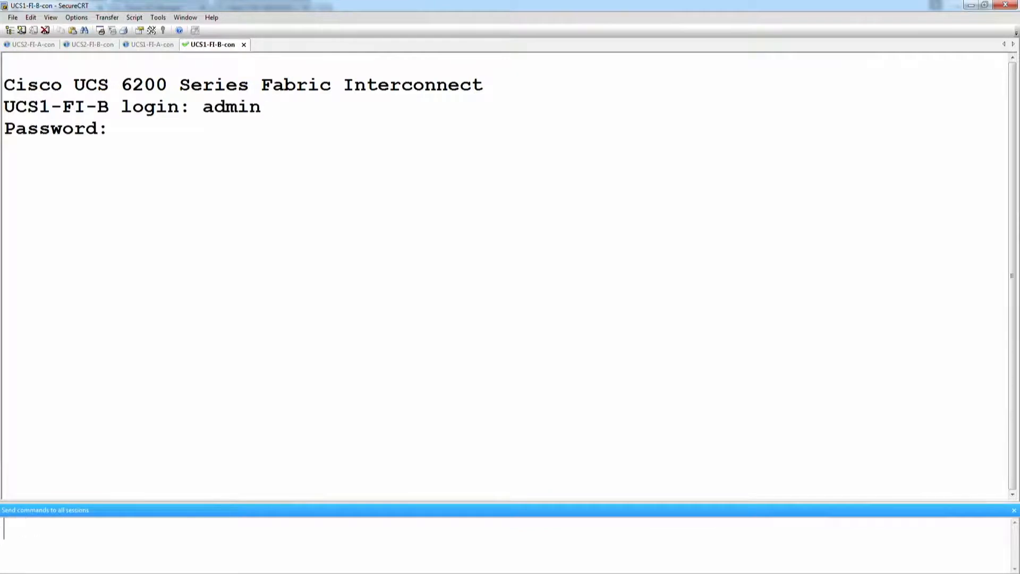
pyautogui.press('Return')
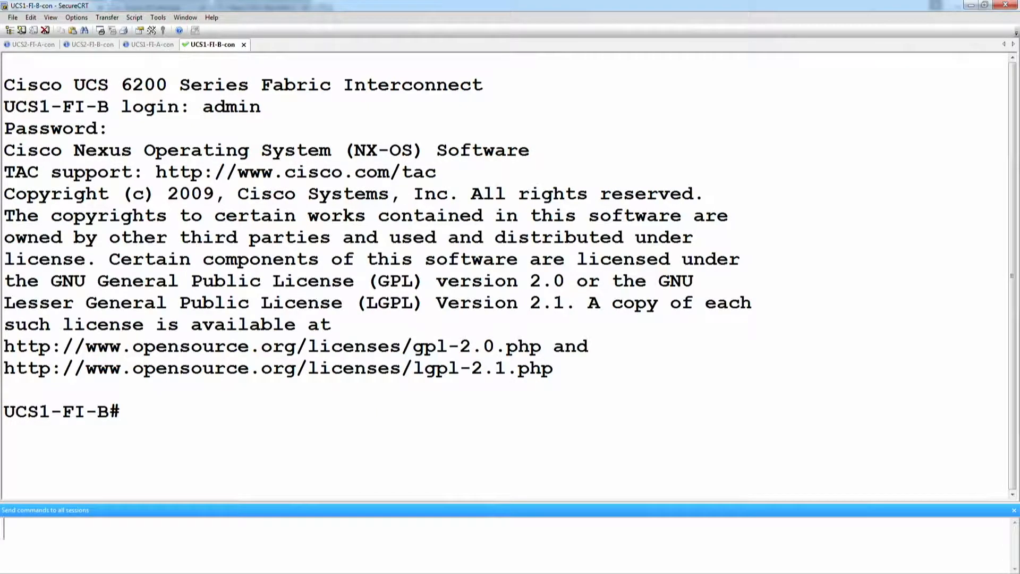
pyautogui.write('scope')
pyautogui.press('BackSpace')
pyautogui.press('BackSpace')
pyautogui.press('BackSpace')
pyautogui.press('BackSpace')
# Step: Switch to the UCS1-FI-A-con session and review the list of available top-level commands, highlighting scope
pyautogui.click(153, 44)
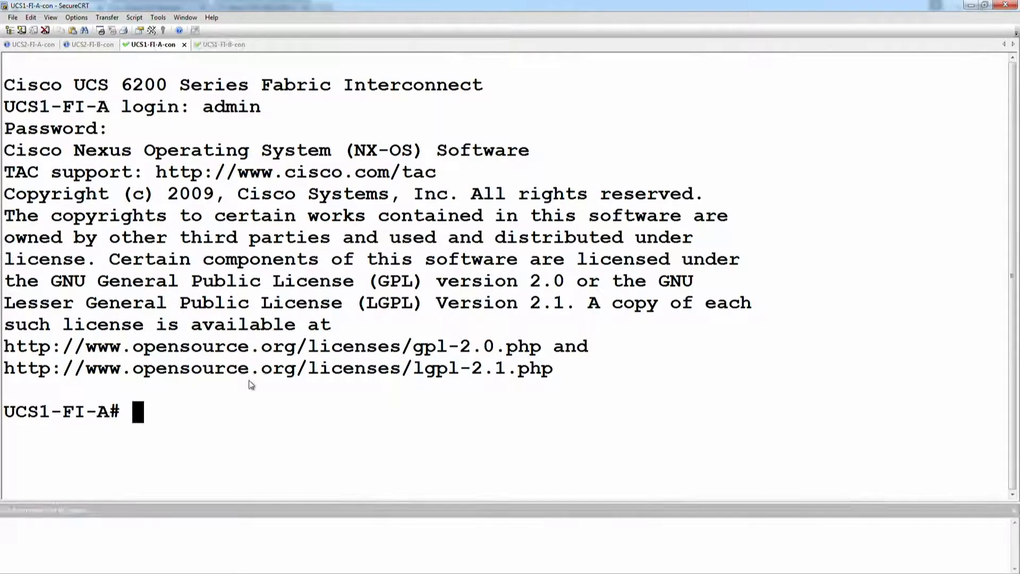
pyautogui.write('?')
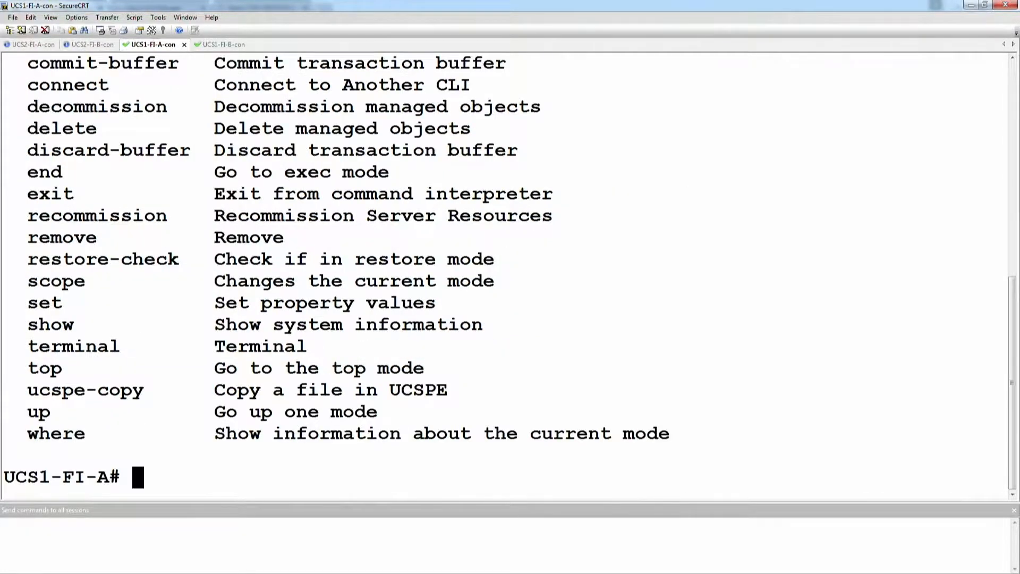
pyautogui.scroll(2, 153, 179)
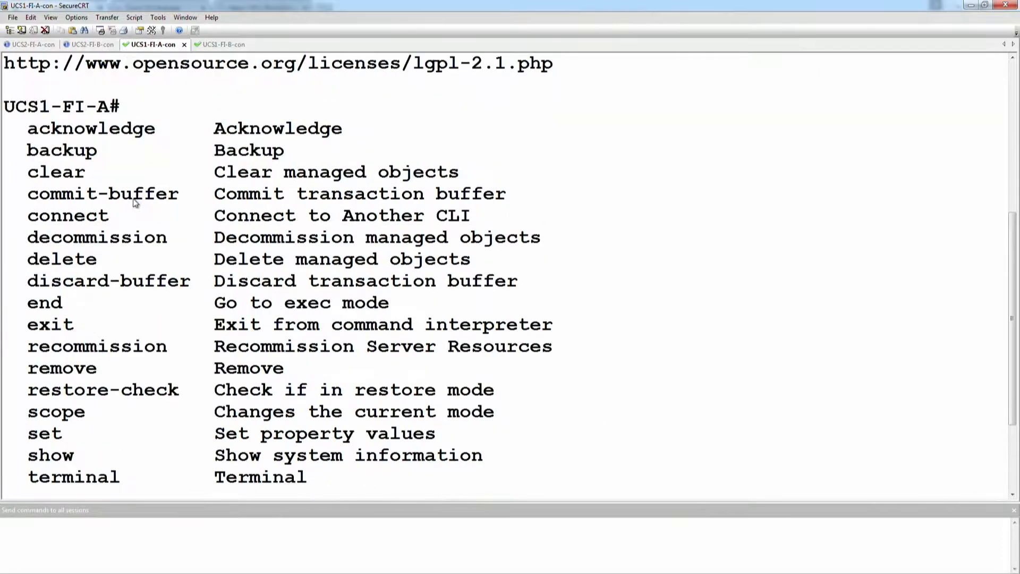
pyautogui.scroll(-1, 102, 374)
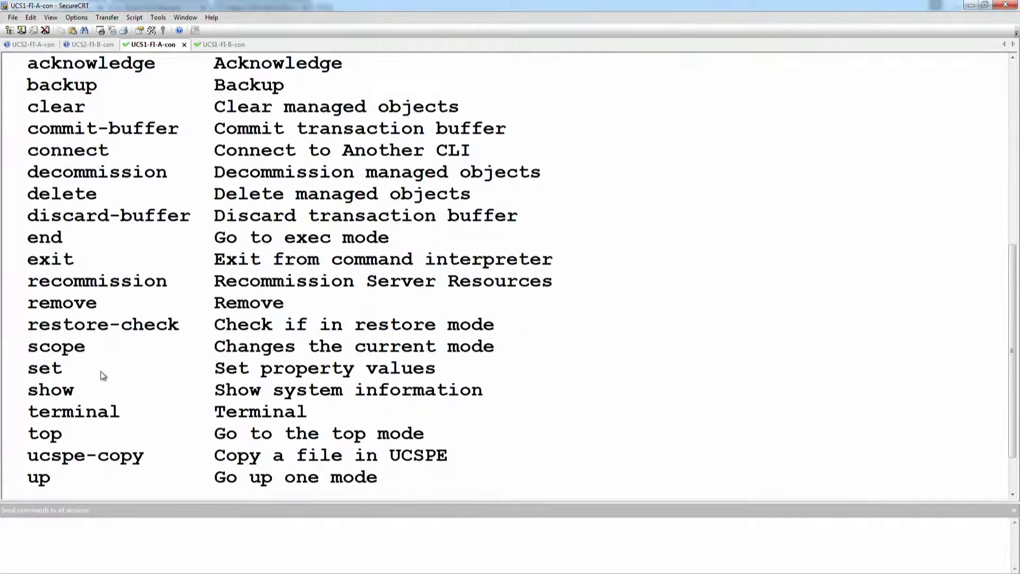
pyautogui.doubleClick(77, 354)
# Step: Enter scope at the UCS1-FI-A prompt and list the modes it can change to
pyautogui.write('sc ope')
pyautogui.press('BackSpace')
pyautogui.press('BackSpace')
pyautogui.press('BackSpace')
pyautogui.press('BackSpace')
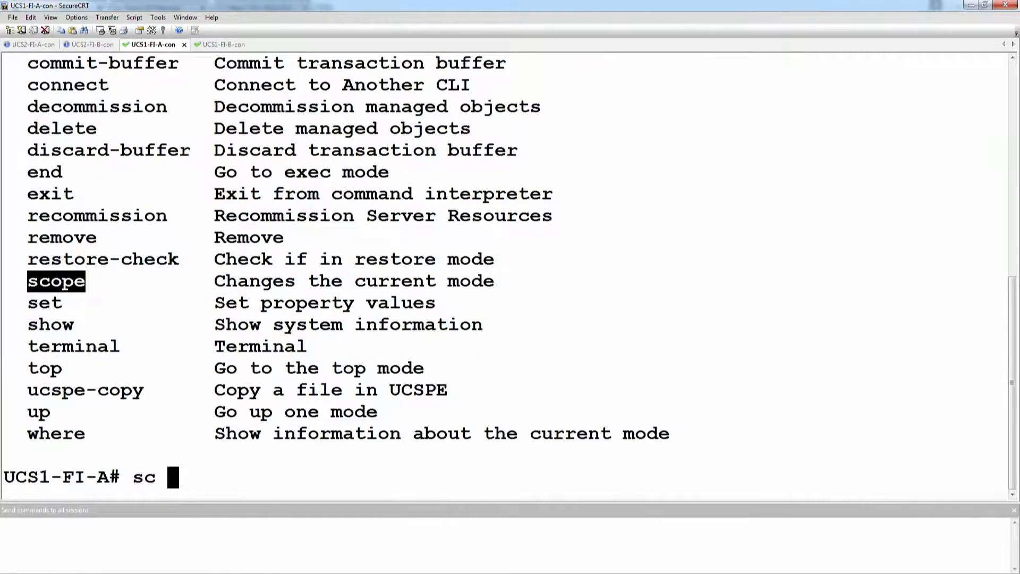
pyautogui.press('BackSpace')
pyautogui.write('ope')
pyautogui.press('?')
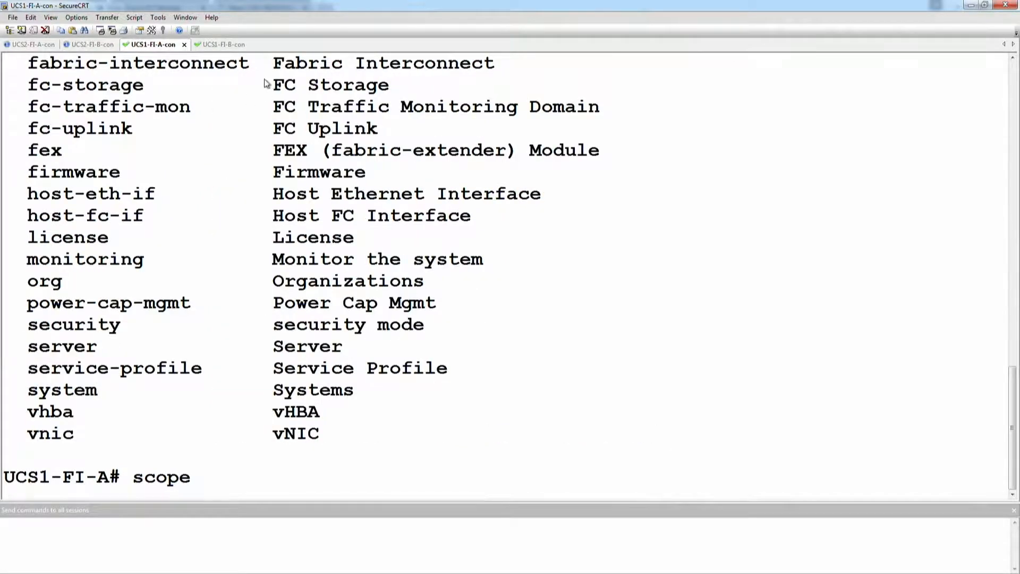
# Step: Look up the fabric options for scope fabric-interconnect and enter the scope of fabric interconnect a
pyautogui.moveTo(252, 68); pyautogui.dragTo(33, 80)
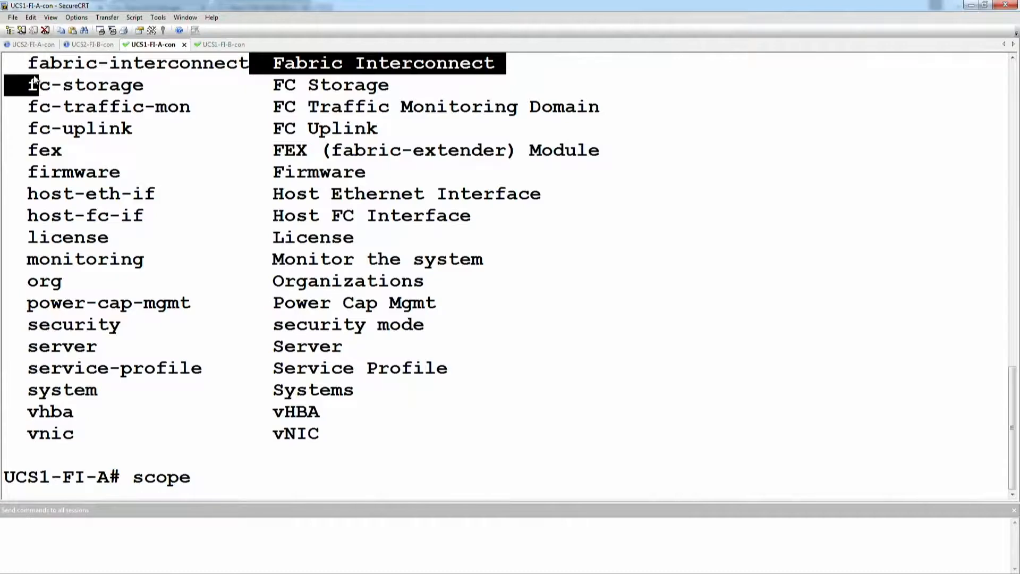
pyautogui.write('fabric-interconnect')
pyautogui.press('?')
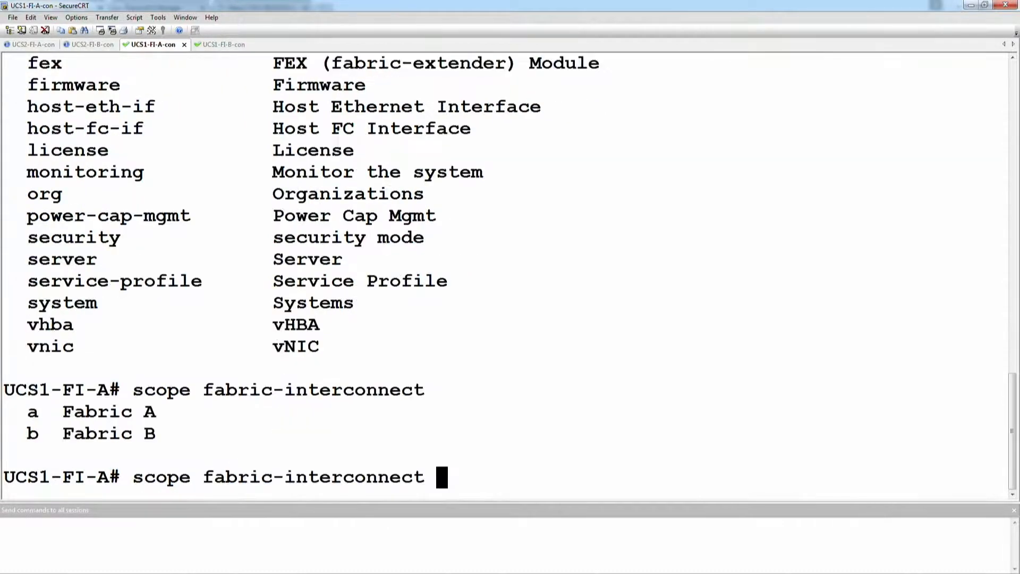
pyautogui.write('a')
pyautogui.press('Return')
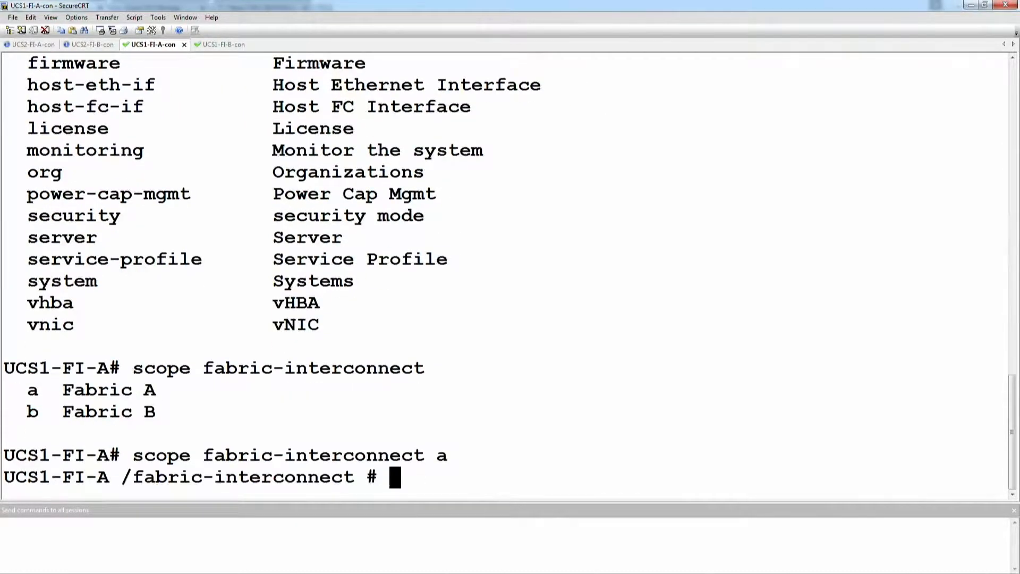
# Step: Look up the show and show firmware options for fabric interconnect A and run show firmware package-version
pyautogui.write('show')
pyautogui.press('?')
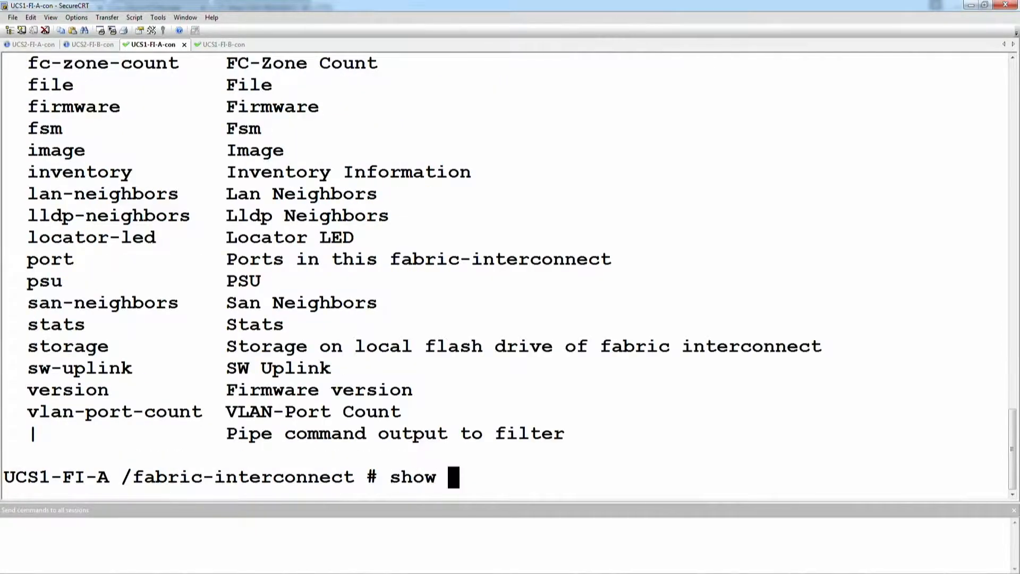
pyautogui.write('firmware')
pyautogui.press('?')
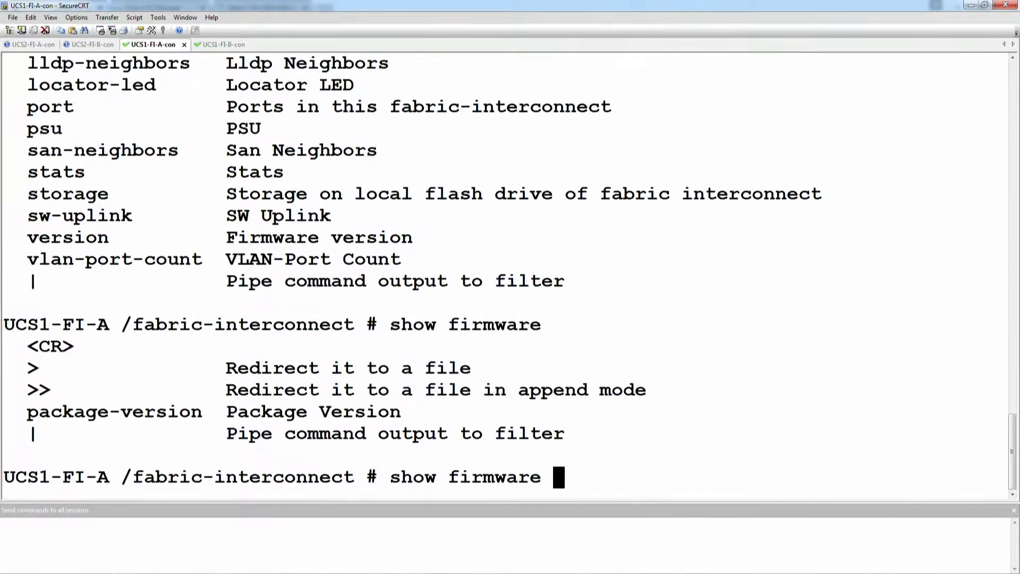
pyautogui.write('package-version')
pyautogui.press('Return')
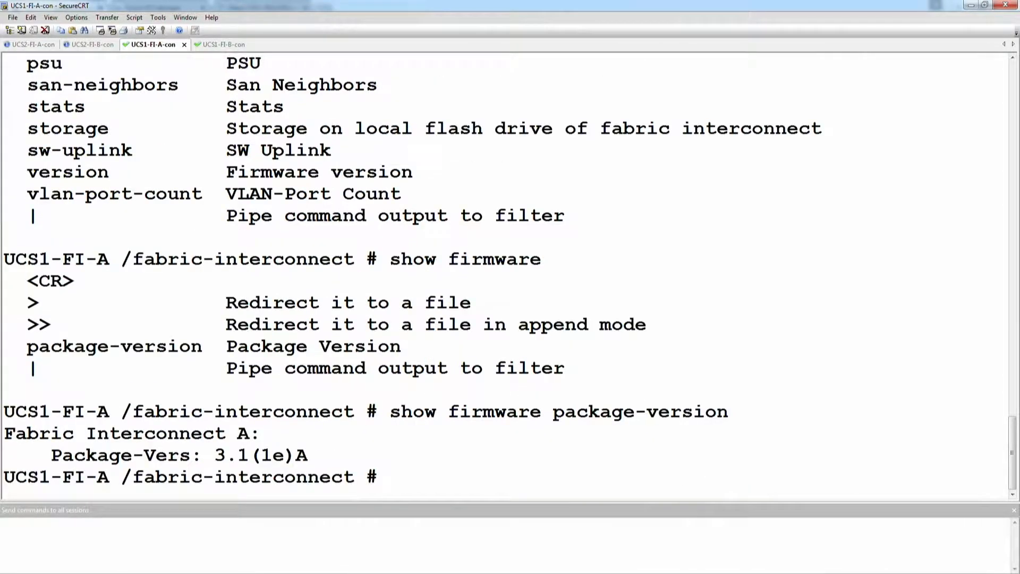
# Step: Run show firmware for fabric interconnect A and examine the running kernel and startup system versions
pyautogui.write('show firmware')
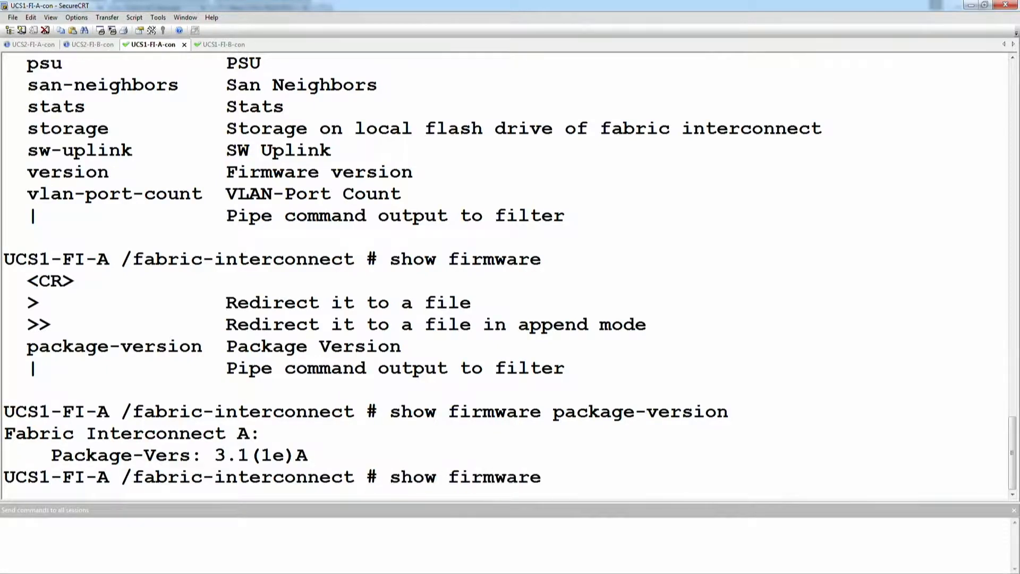
pyautogui.press('Return')
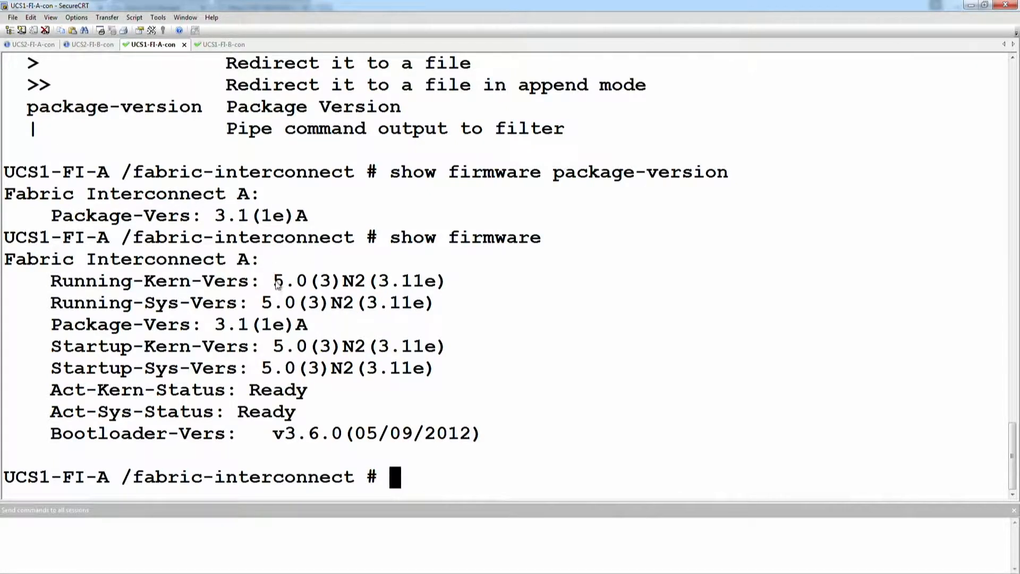
pyautogui.moveTo(275, 283); pyautogui.dragTo(452, 287)
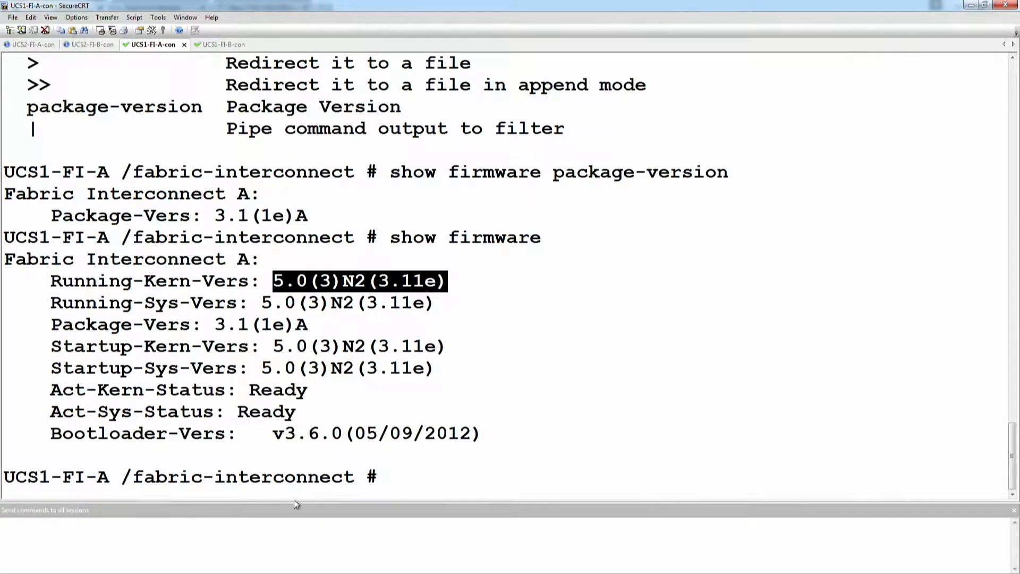
pyautogui.tripleClick(151, 375)
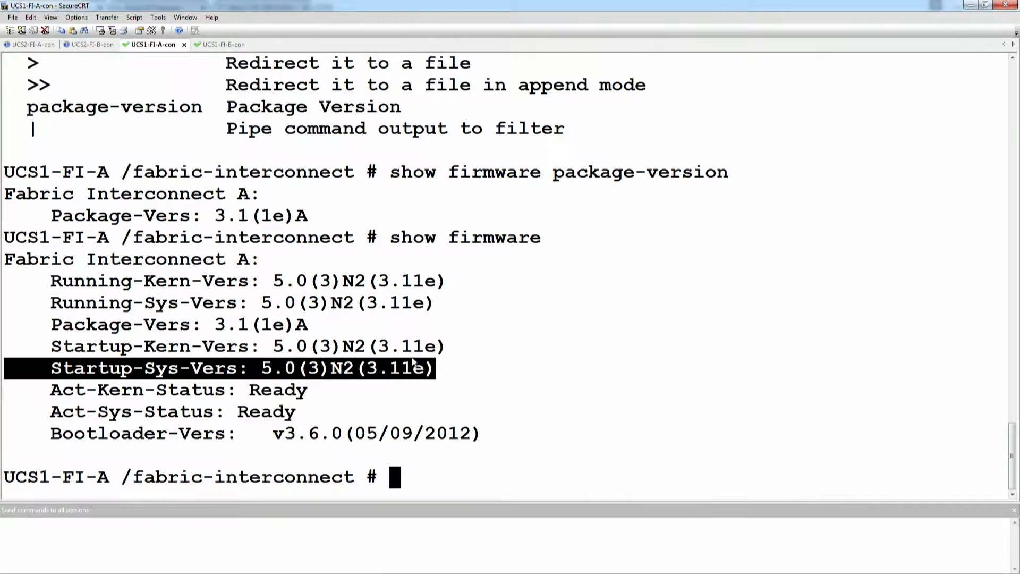
pyautogui.click(497, 321)
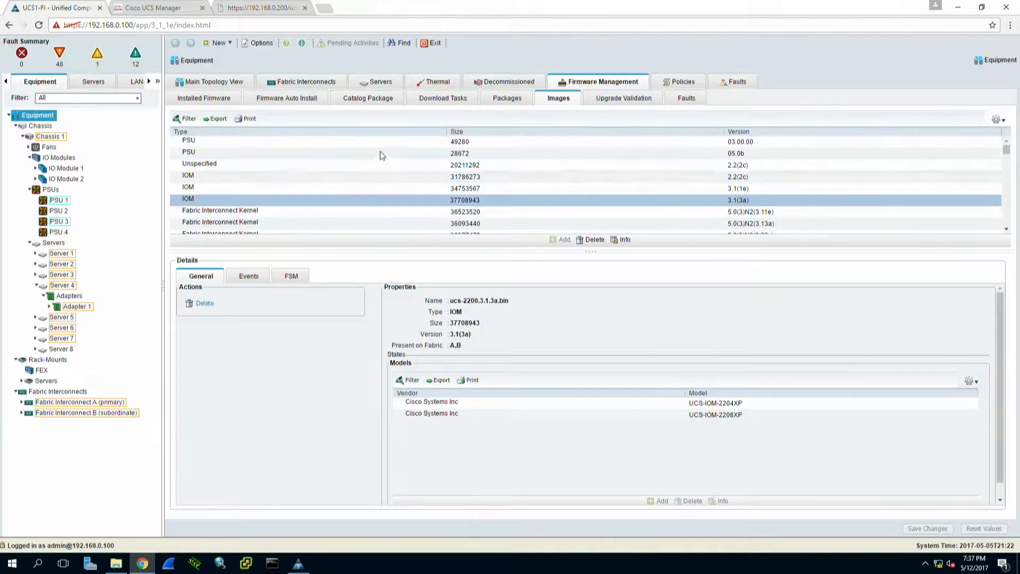
# Step: Start the infrastructure firmware installation from Firmware Auto Install, ignore all prerequisite warnings and proceed to the installation settings
pyautogui.click(305, 102)
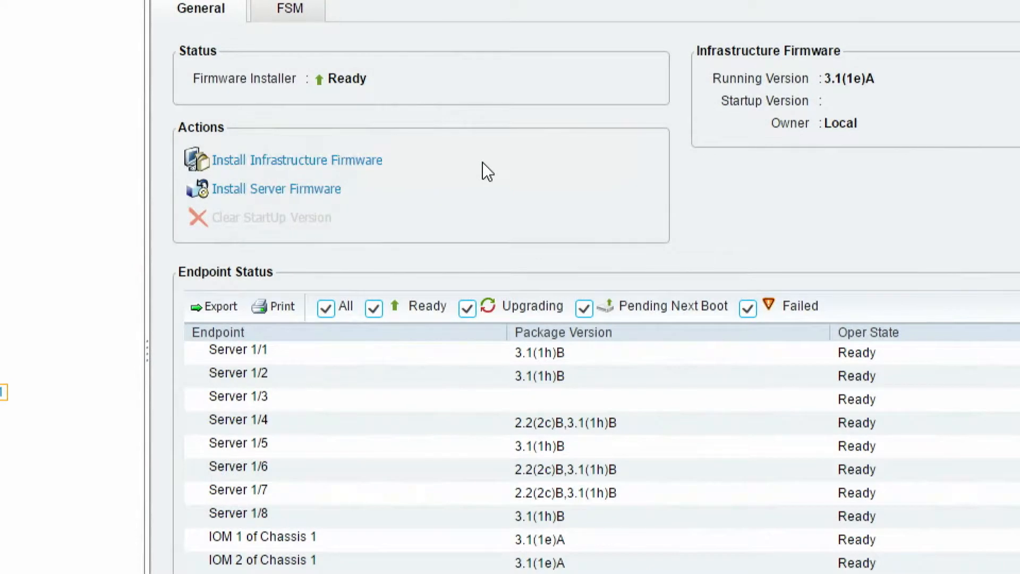
pyautogui.click(303, 160)
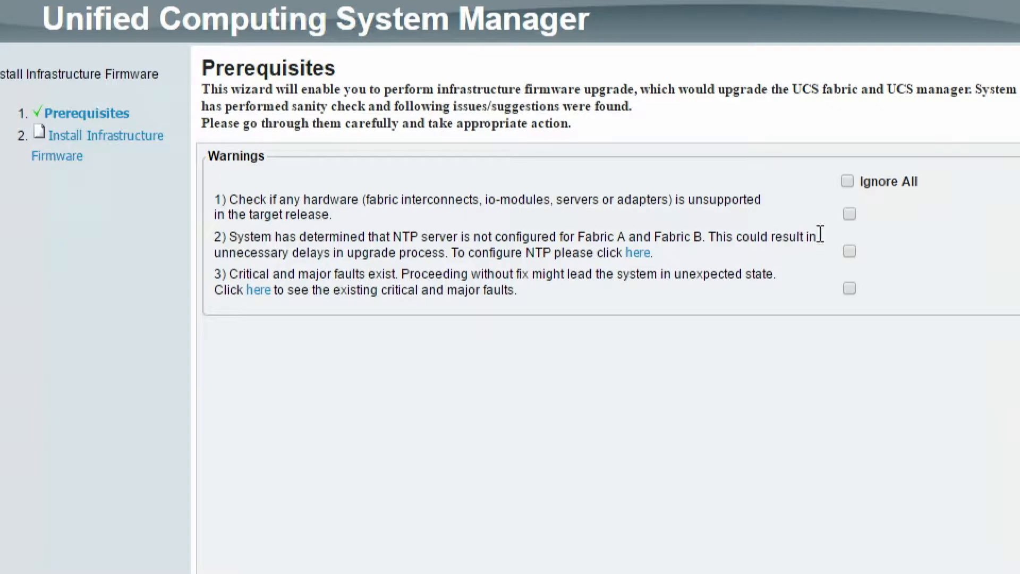
pyautogui.click(850, 214)
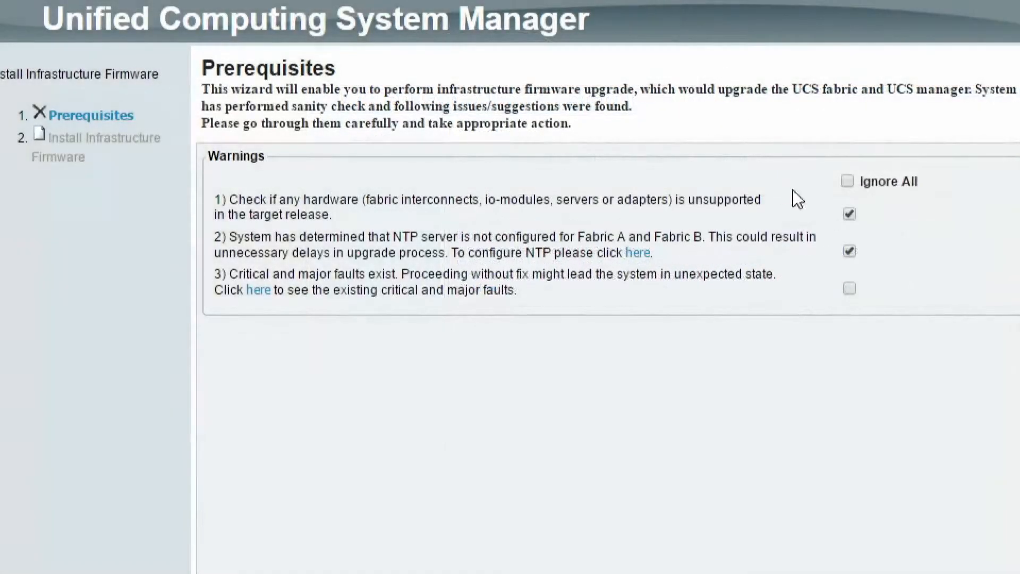
pyautogui.click(850, 288)
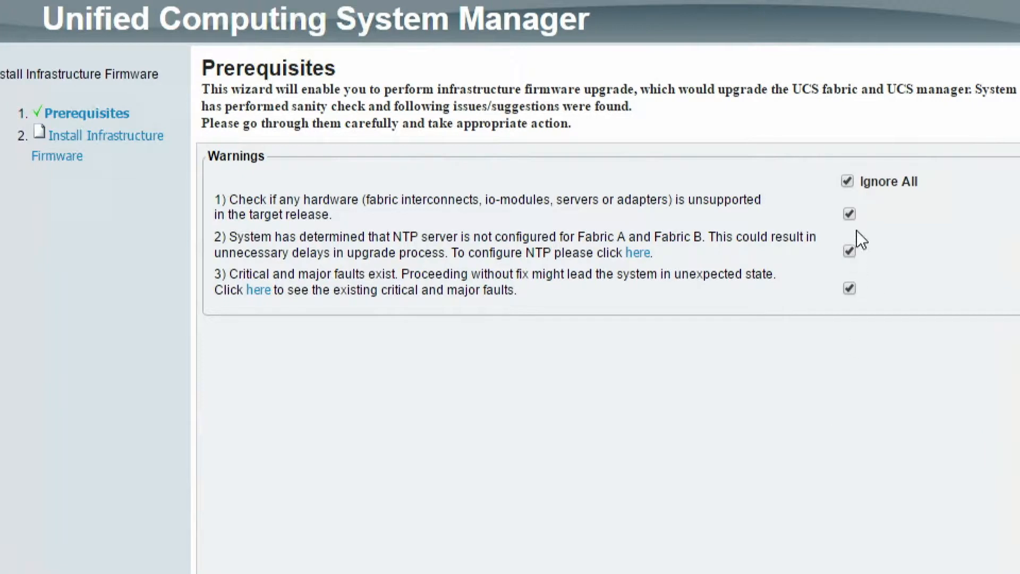
pyautogui.click(846, 182)
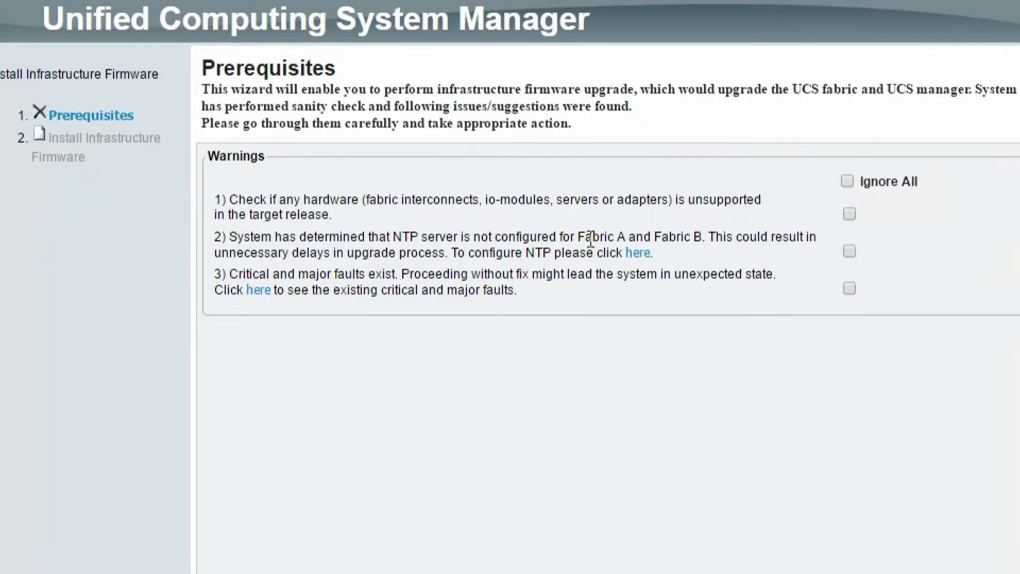
pyautogui.click(848, 181)
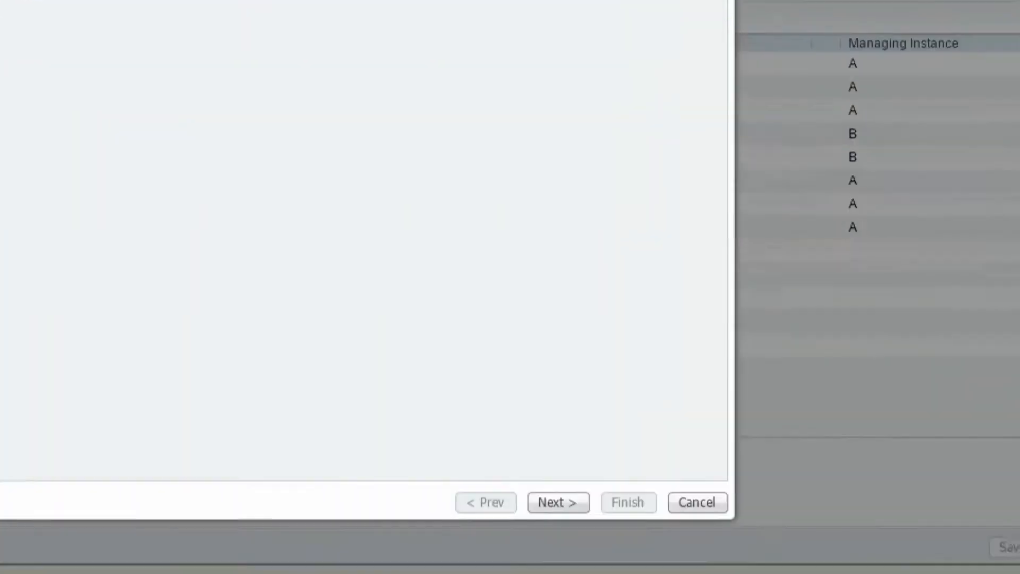
pyautogui.click(578, 449)
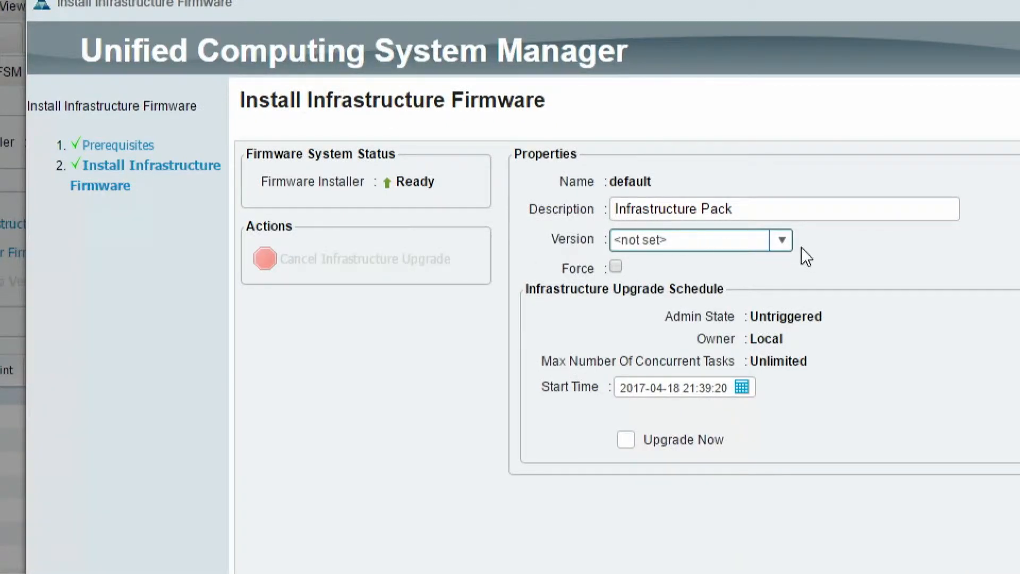
# Step: Set the infrastructure firmware version to 3.1(3a)A, enable Upgrade Now, and launch the upgrade, acknowledging the message
pyautogui.click(782, 242)
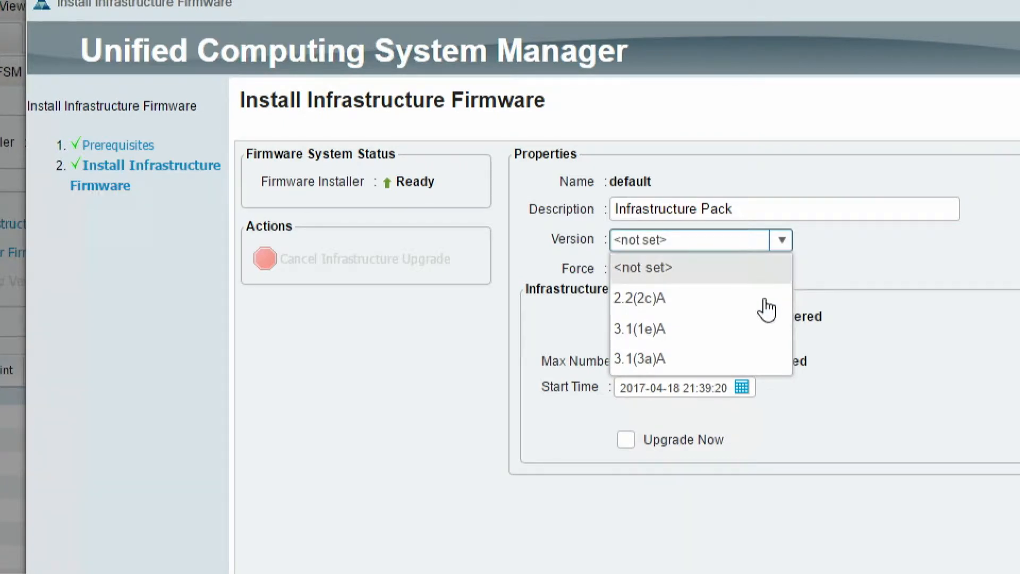
pyautogui.click(690, 367)
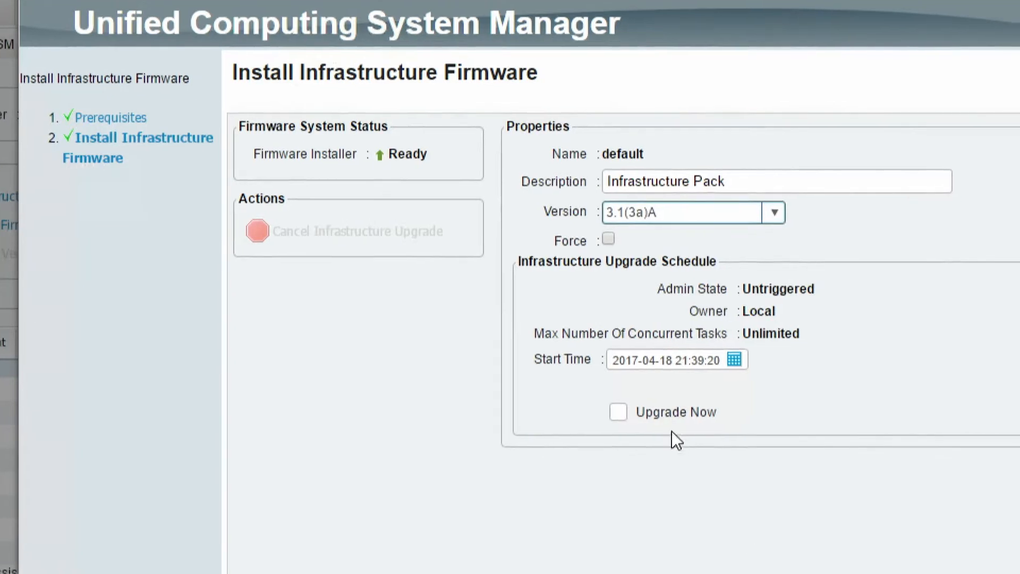
pyautogui.click(631, 405)
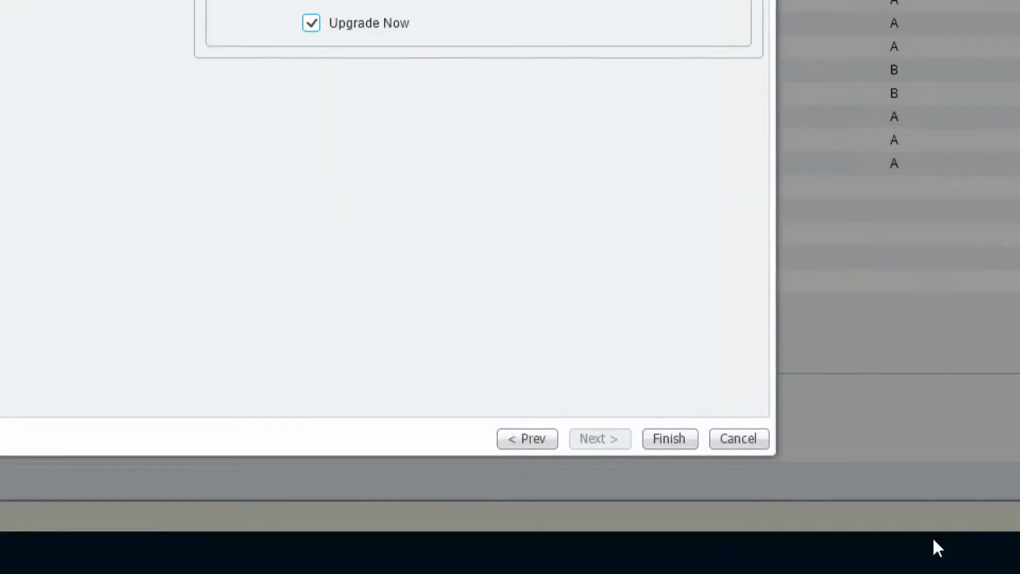
pyautogui.click(670, 442)
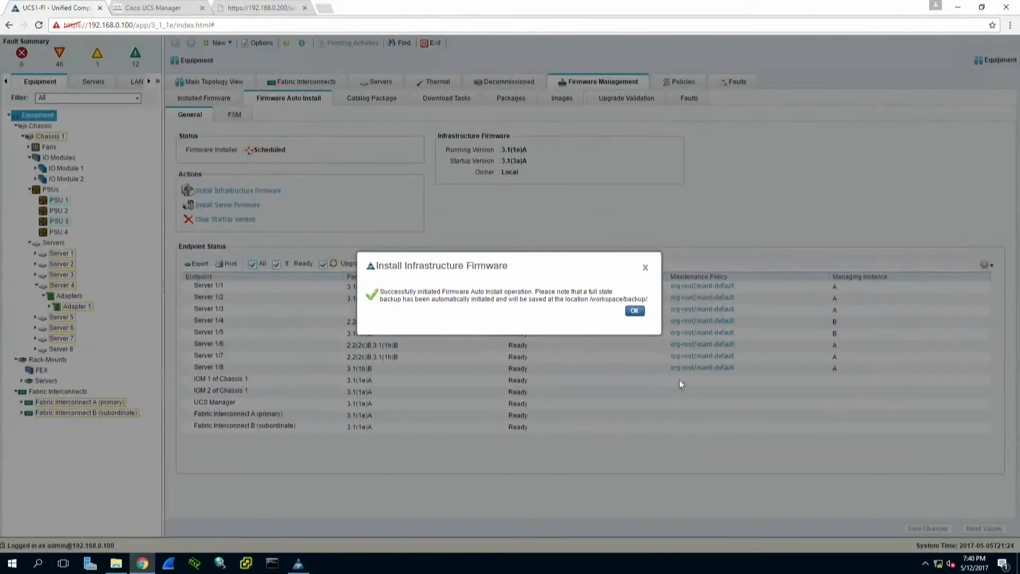
pyautogui.click(634, 310)
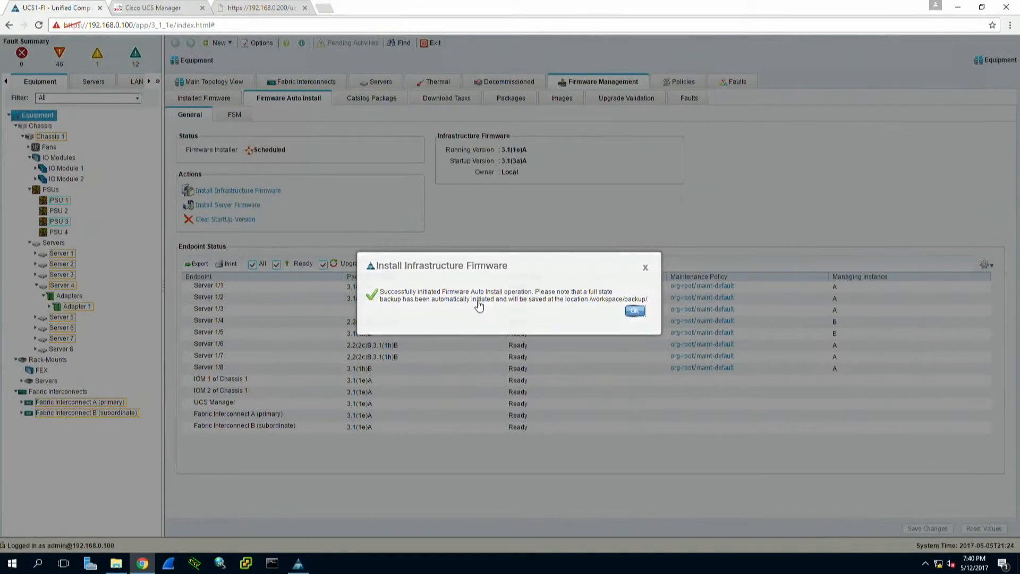